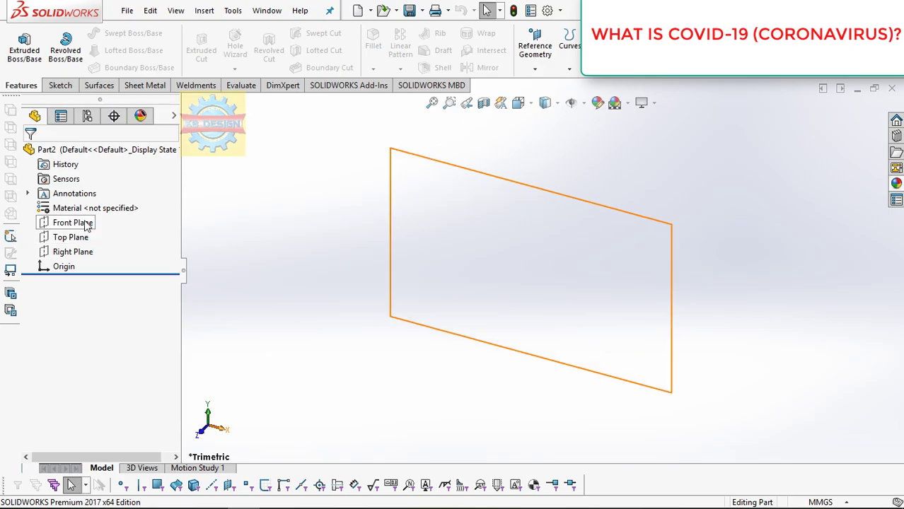
- Start a sketch on the Front Plane of the new part
{"action": "left_click", "coordinate": [87, 225]}
{"action": "left_click", "coordinate": [92, 200]}
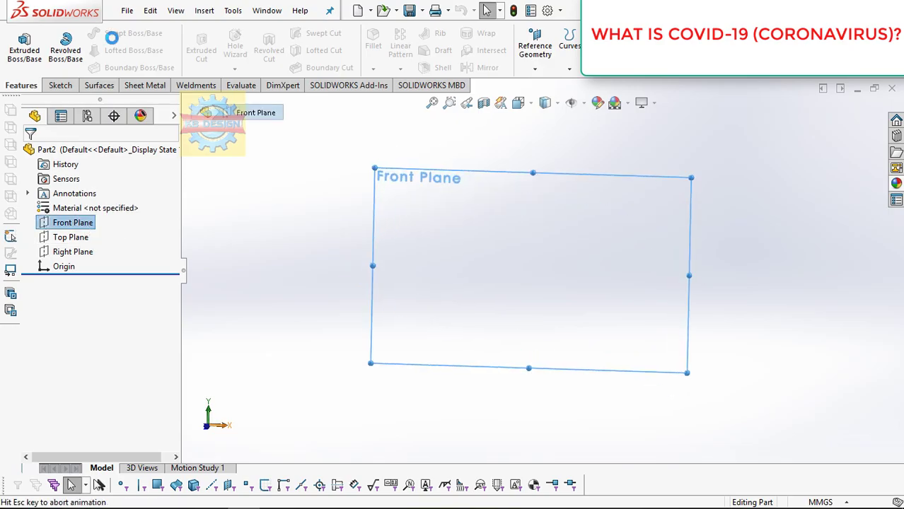
- Draw a circle centred on the origin and dimension it to 120 mm diameter
{"action": "left_click", "coordinate": [113, 34]}
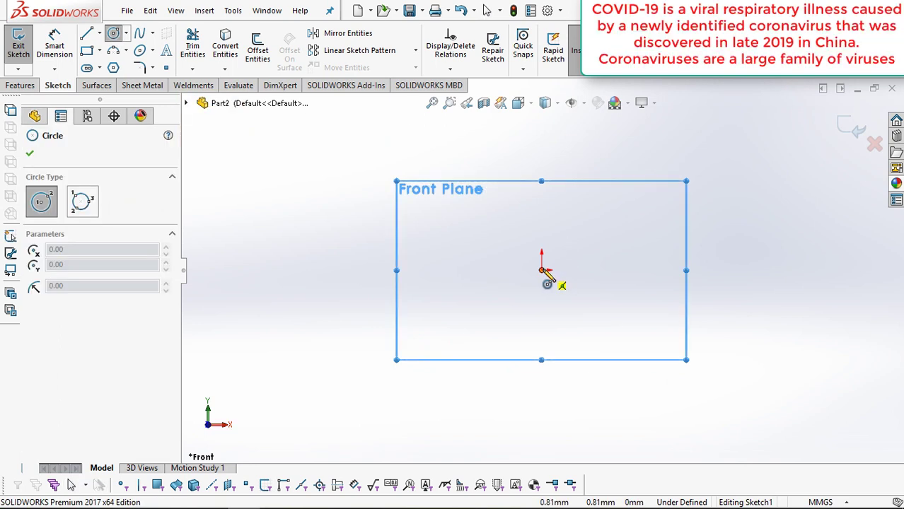
{"action": "left_click", "coordinate": [542, 269]}
{"action": "left_click", "coordinate": [542, 162]}
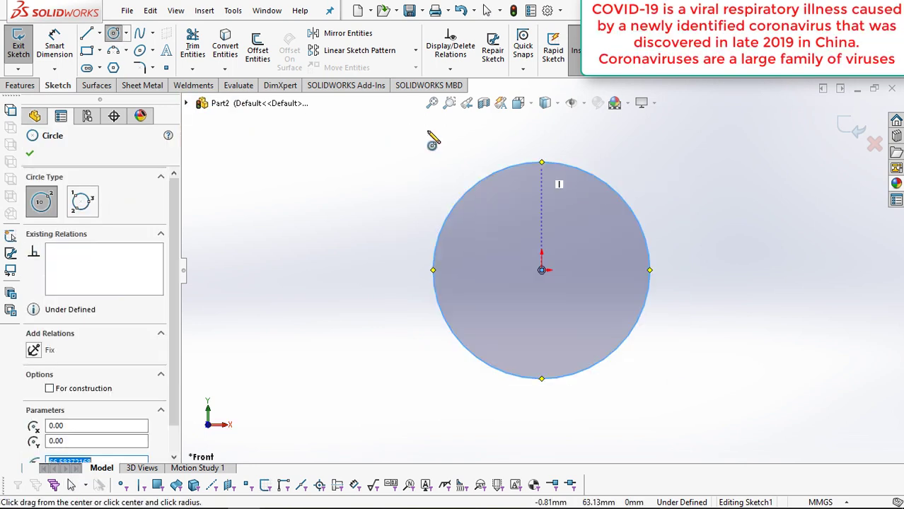
{"action": "left_click", "coordinate": [55, 43]}
{"action": "left_click", "coordinate": [452, 228]}
{"action": "left_click", "coordinate": [407, 258]}
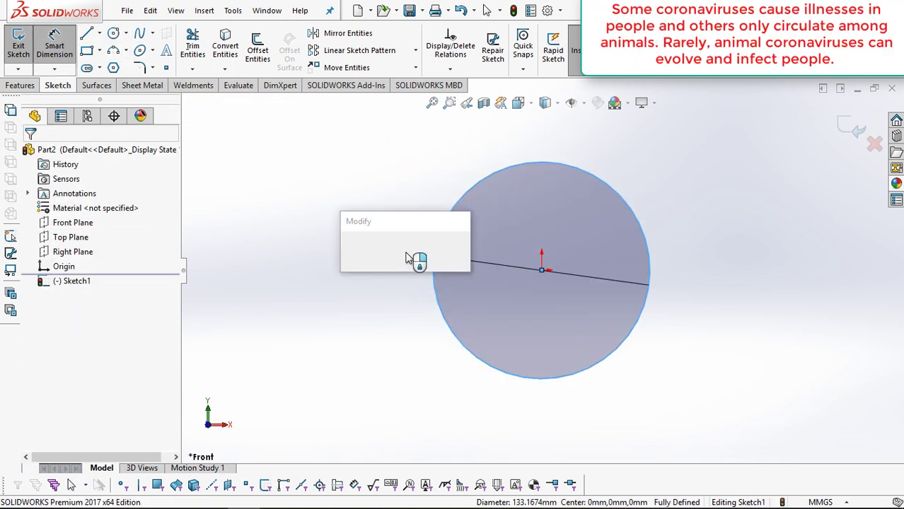
{"action": "type", "text": "120"}
{"action": "key", "text": "Return"}
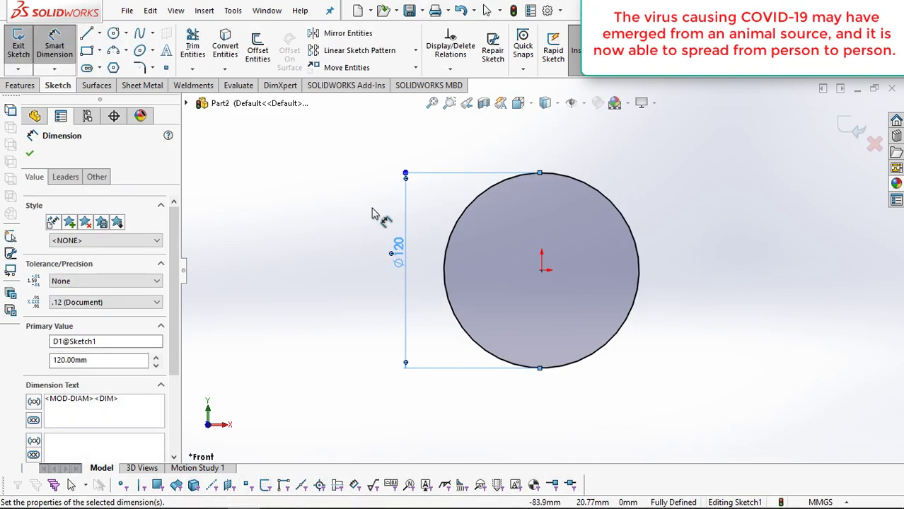
{"action": "key", "text": "Escape"}
- Add a horizontal and a vertical line through the centre and trim the circle to a quarter
{"action": "left_click", "coordinate": [87, 39]}
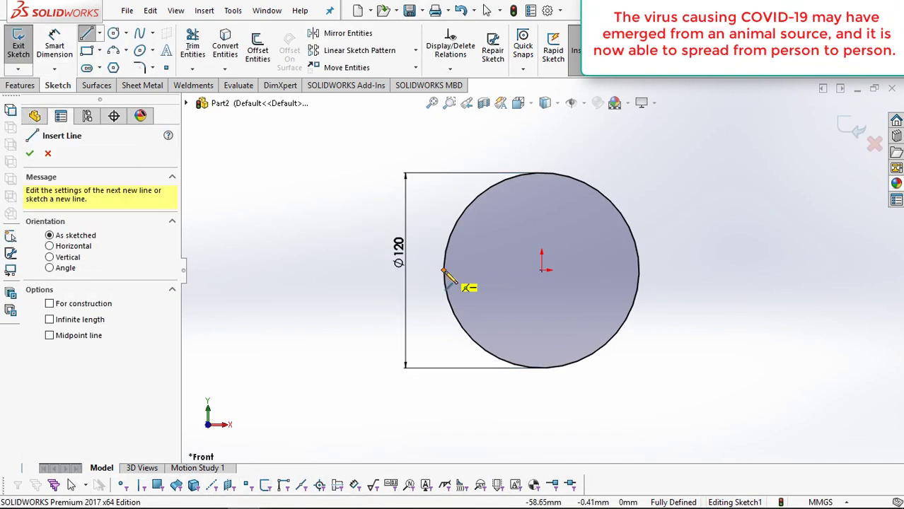
{"action": "left_click", "coordinate": [444, 270]}
{"action": "left_click", "coordinate": [541, 269]}
{"action": "left_click", "coordinate": [541, 173]}
{"action": "key", "text": "Escape"}
{"action": "left_click", "coordinate": [192, 46]}
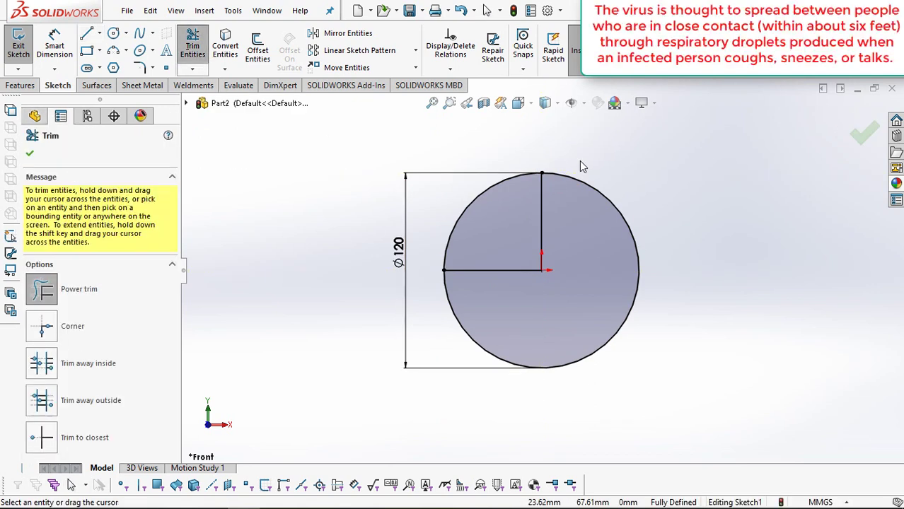
{"action": "left_click_drag", "start_coordinate": [582, 183], "coordinate": [578, 220]}
{"action": "key", "text": "Escape"}
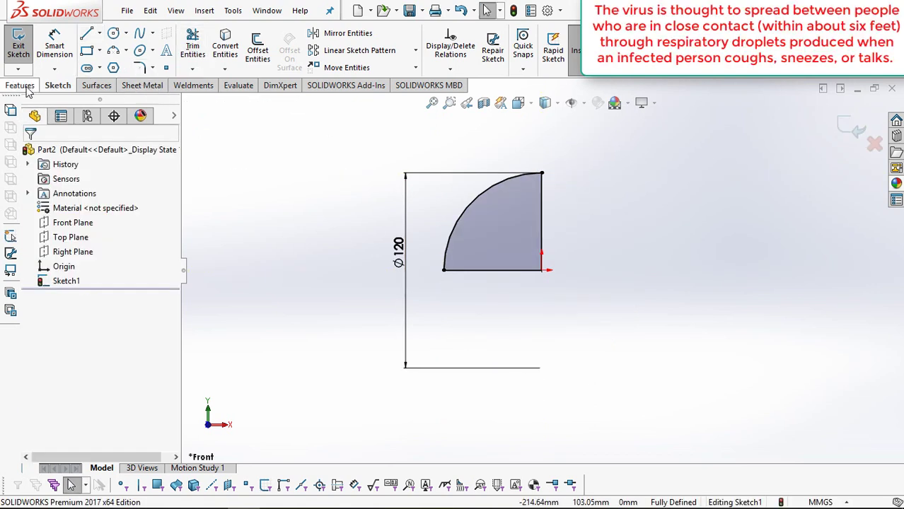
- Revolve the quarter-circle profile 360° about its vertical line into a solid
{"action": "left_click", "coordinate": [21, 85]}
{"action": "left_click", "coordinate": [68, 66]}
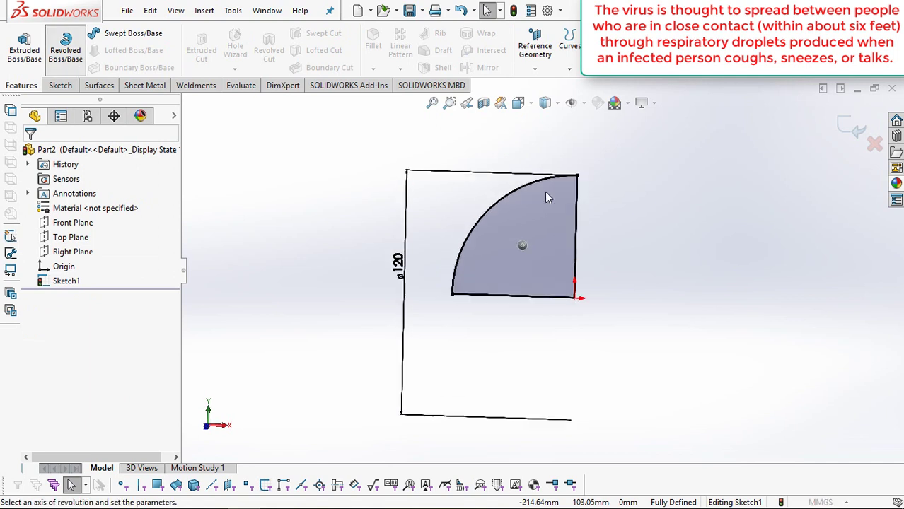
{"action": "left_click", "coordinate": [705, 262]}
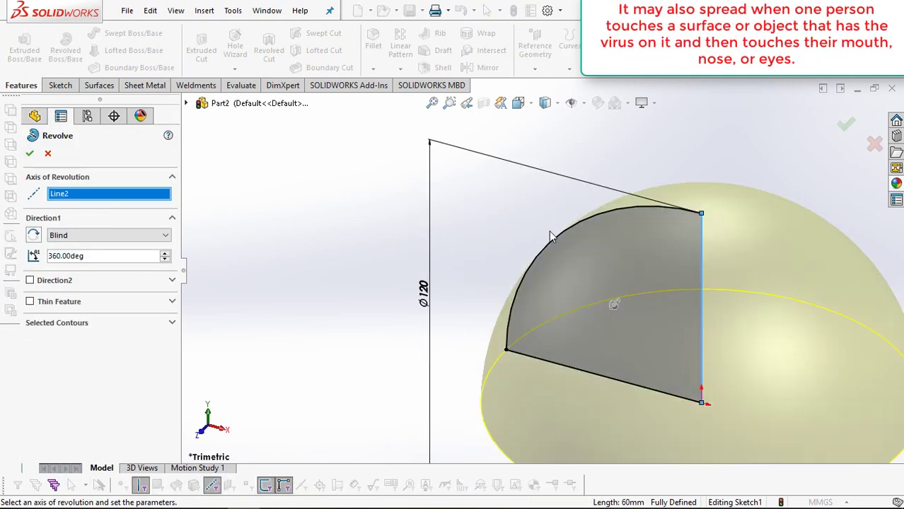
{"action": "left_click", "coordinate": [31, 155]}
{"action": "left_click", "coordinate": [82, 223]}
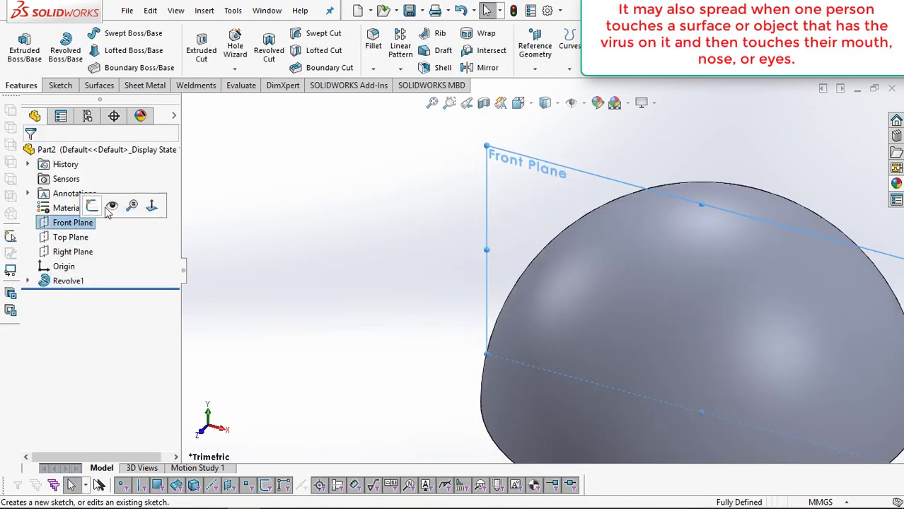
- In a new Front Plane sketch, draw a vertical line from the origin past the dome
{"action": "left_click", "coordinate": [92, 206]}
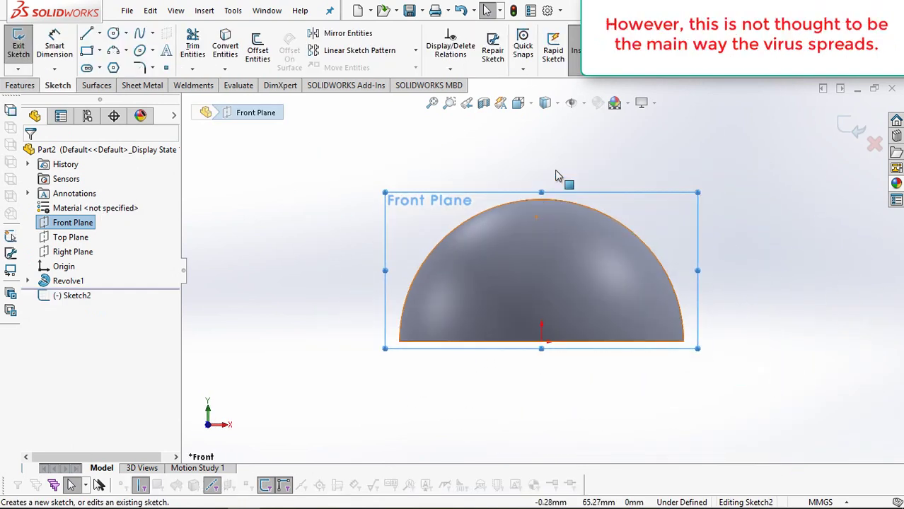
{"action": "left_click", "coordinate": [87, 34]}
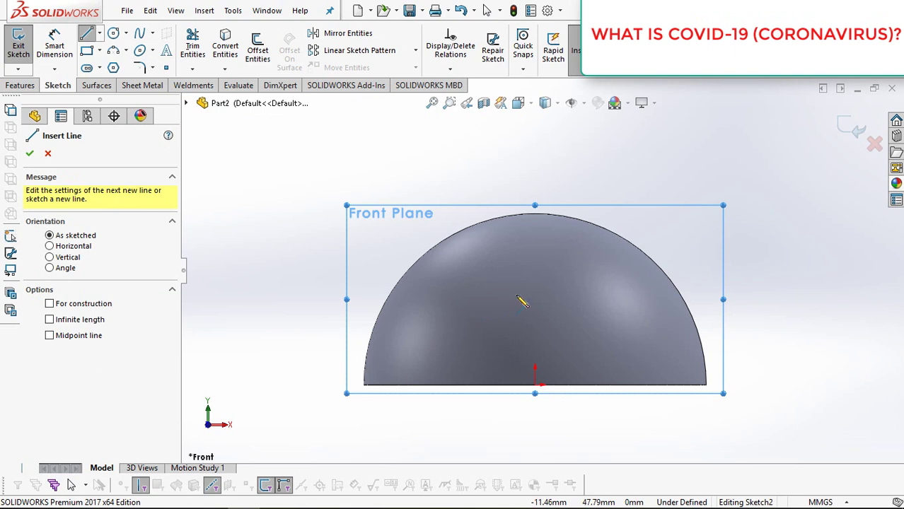
{"action": "left_click", "coordinate": [535, 387]}
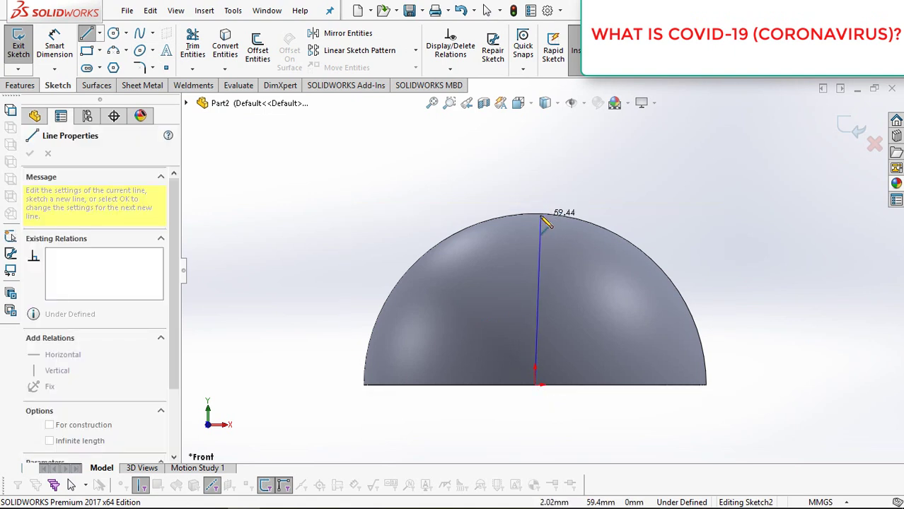
{"action": "left_click", "coordinate": [540, 215]}
{"action": "scroll", "coordinate": [530, 162], "scroll_direction": "up", "scroll_amount": 3}
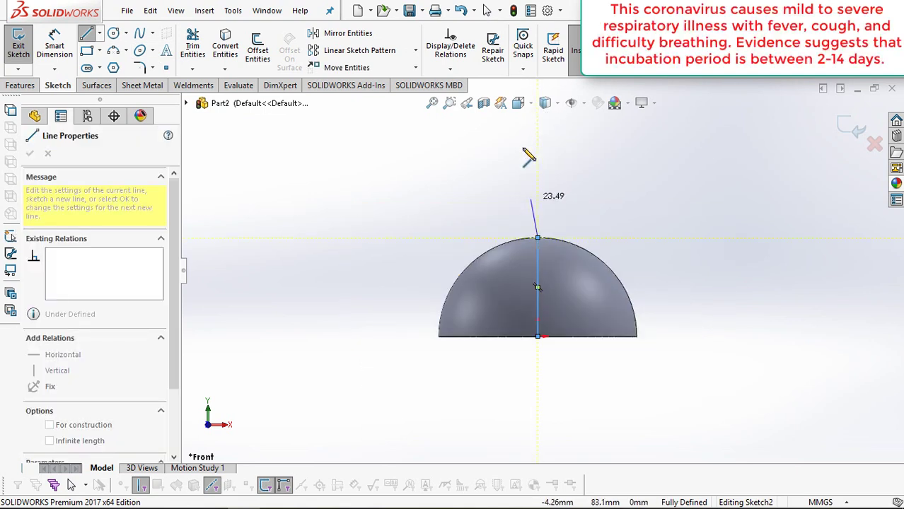
{"action": "left_click", "coordinate": [541, 145]}
{"action": "key", "text": "Escape"}
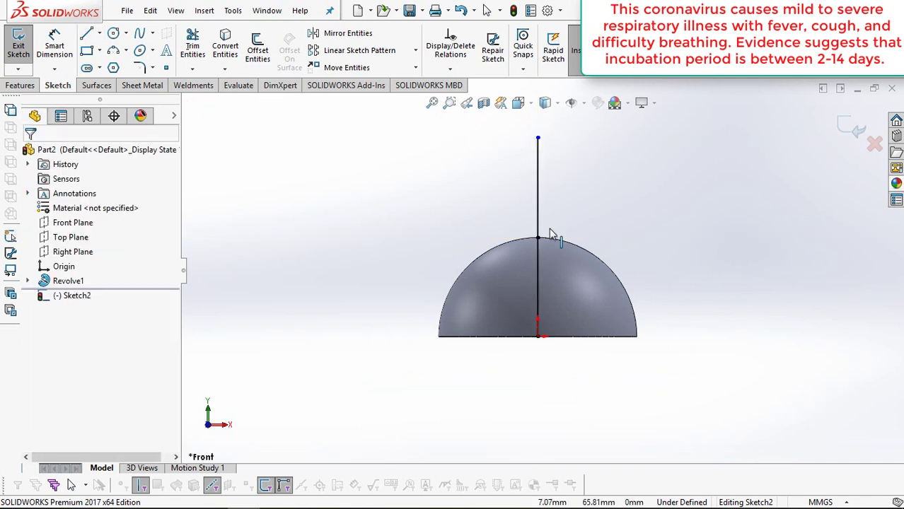
{"action": "scroll", "coordinate": [549, 230], "scroll_direction": "up", "scroll_amount": 2}
{"action": "scroll", "coordinate": [555, 203], "scroll_direction": "down", "scroll_amount": 2}
{"action": "scroll", "coordinate": [555, 203], "scroll_direction": "down", "scroll_amount": 2}
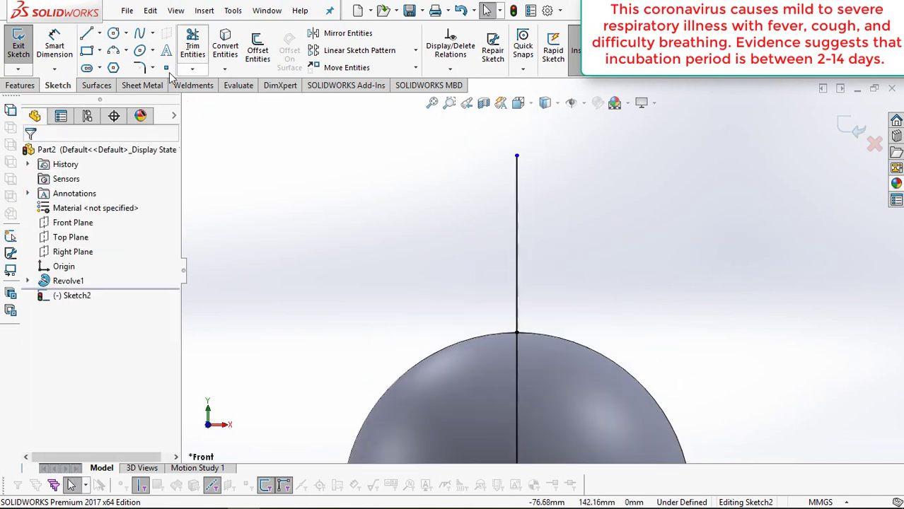
- Draw a short horizontal stub line at the dome's top point
{"action": "left_click", "coordinate": [55, 48]}
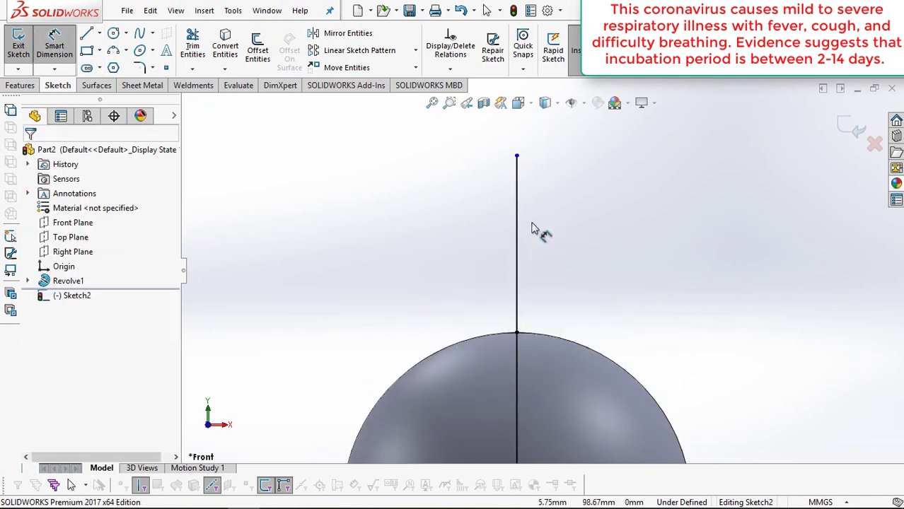
{"action": "left_click", "coordinate": [86, 33]}
{"action": "left_click", "coordinate": [517, 334]}
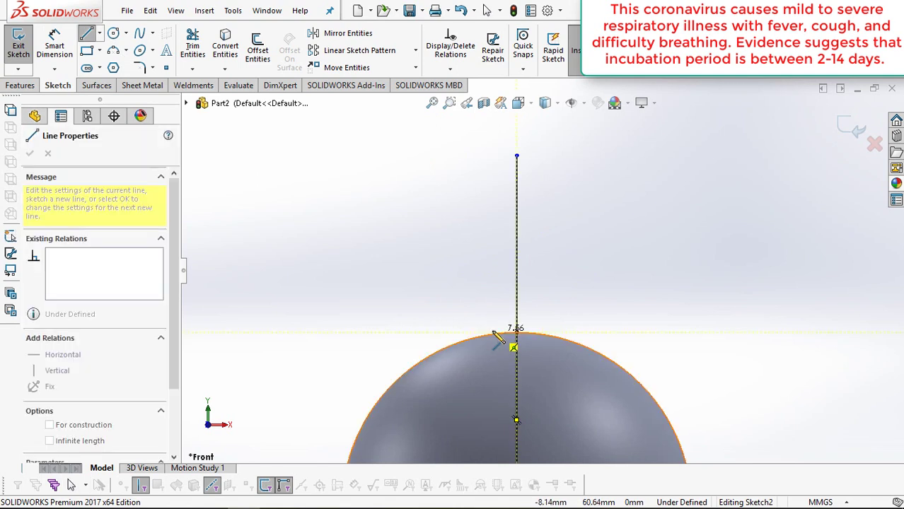
{"action": "left_click", "coordinate": [488, 332]}
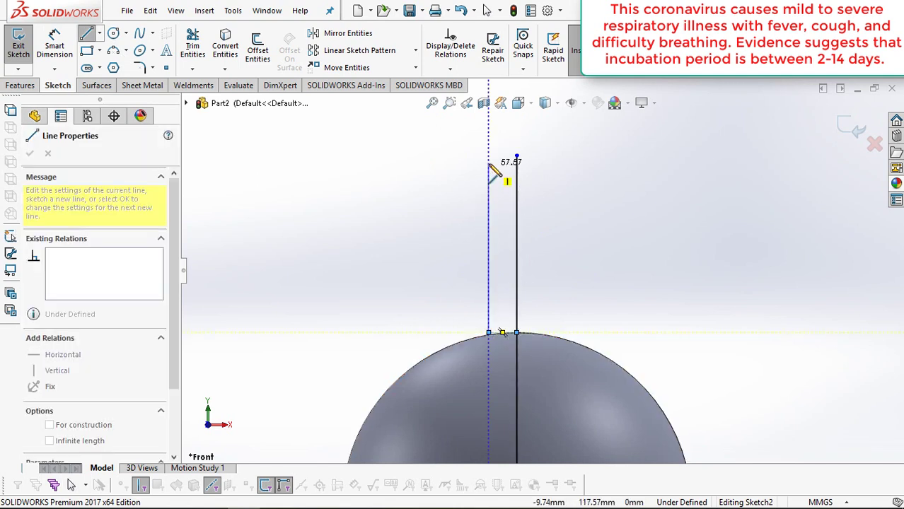
{"action": "key", "text": "Escape"}
{"action": "key", "text": "Escape"}
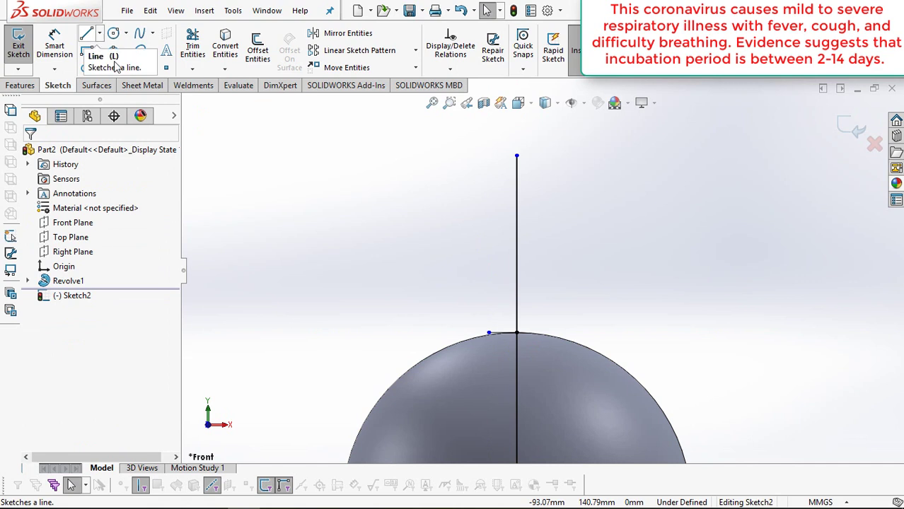
{"action": "left_click", "coordinate": [113, 50]}
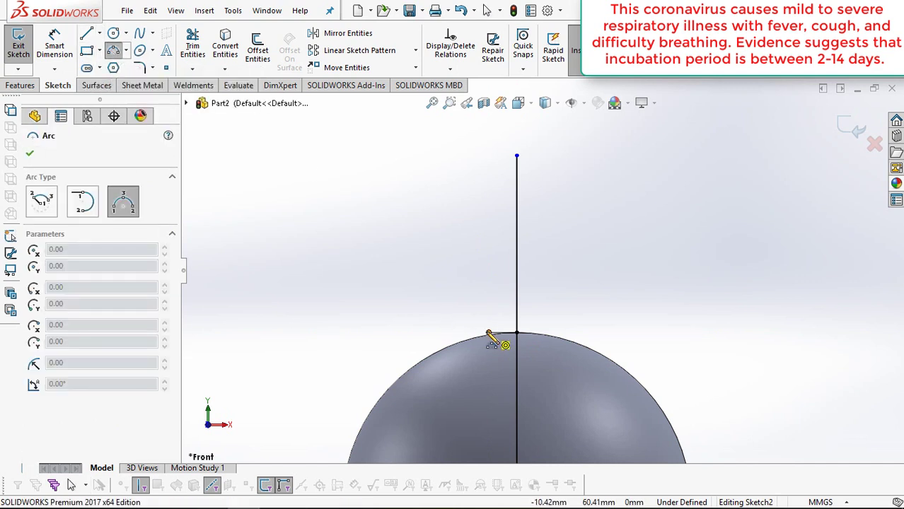
- Draw a three-point arc from the stub's end up above the dome
{"action": "left_click", "coordinate": [488, 333]}
{"action": "left_click", "coordinate": [468, 188]}
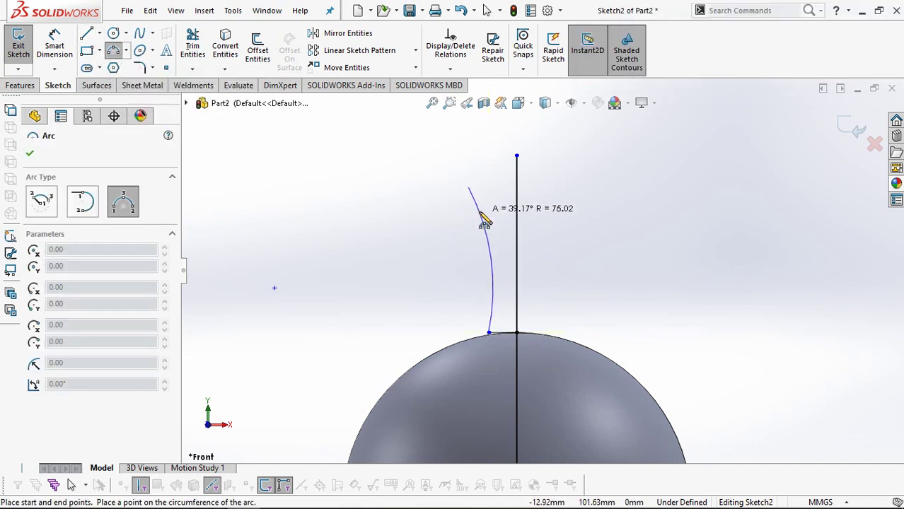
{"action": "left_click", "coordinate": [484, 221]}
{"action": "key", "text": "Escape"}
- Dimension the vertical line to 35 mm and the short base line to 2 mm
{"action": "left_click", "coordinate": [55, 46]}
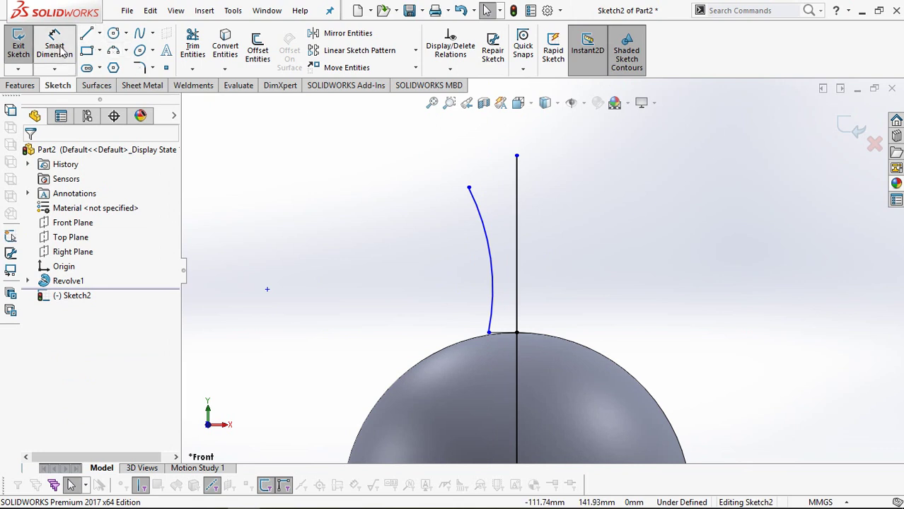
{"action": "left_click", "coordinate": [529, 239]}
{"action": "left_click", "coordinate": [581, 244]}
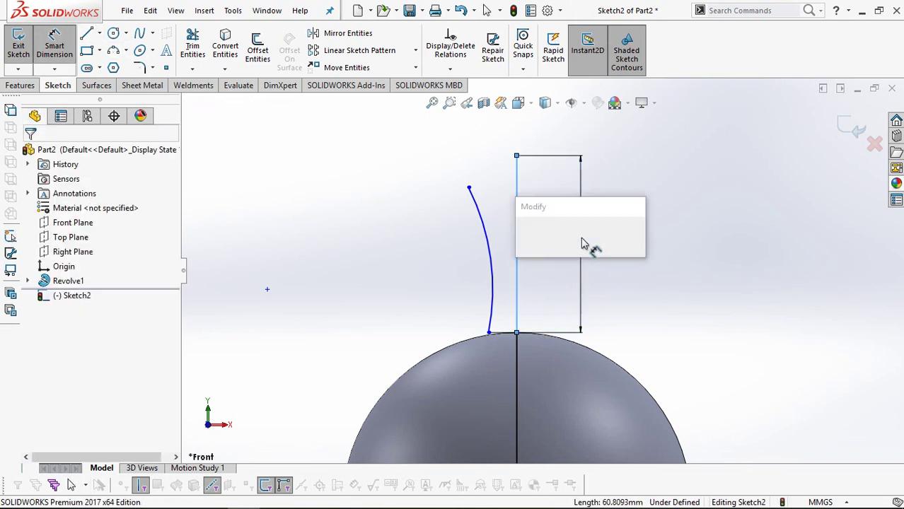
{"action": "type", "text": "35"}
{"action": "key", "text": "Return"}
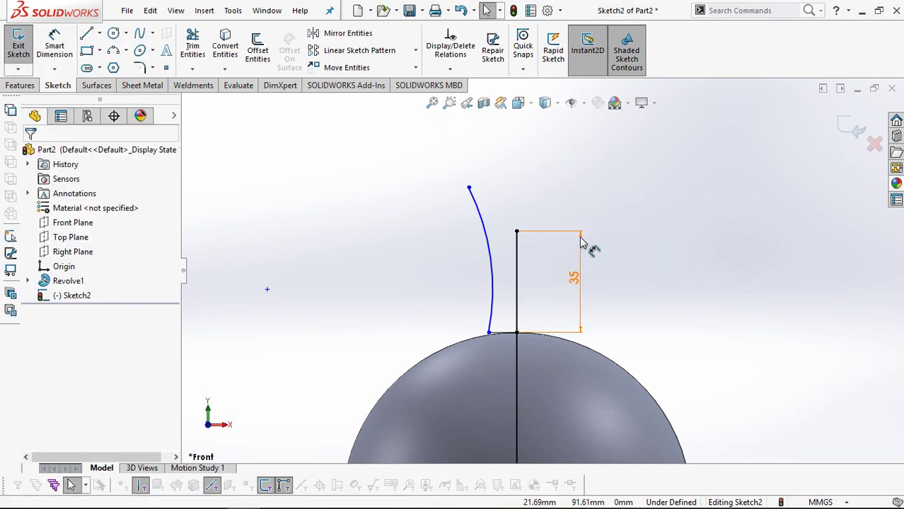
{"action": "scroll", "coordinate": [570, 304], "scroll_direction": "down", "scroll_amount": 1}
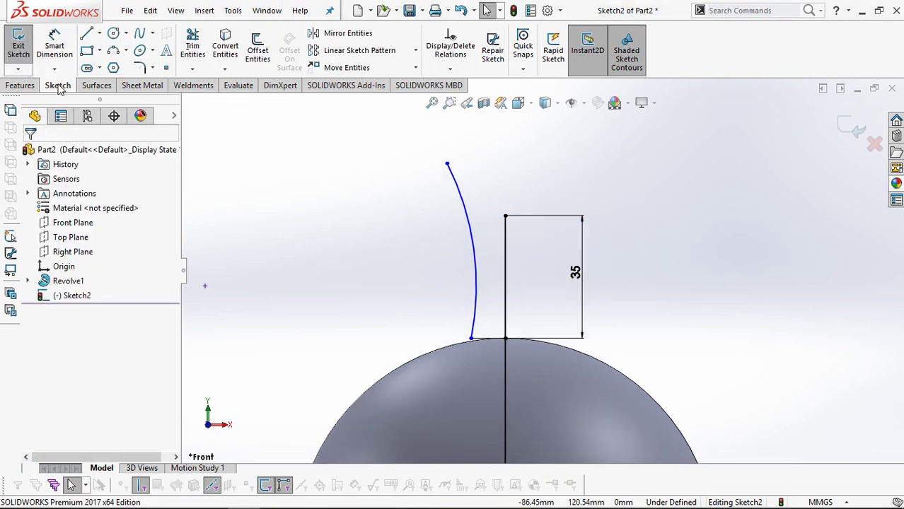
{"action": "left_click", "coordinate": [47, 43]}
{"action": "left_click", "coordinate": [493, 344]}
{"action": "left_click", "coordinate": [495, 375]}
{"action": "key", "text": "Return"}
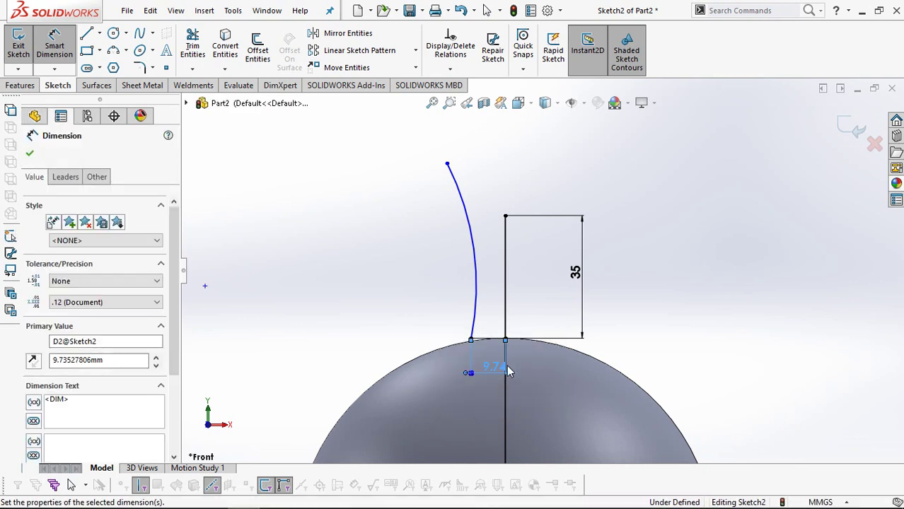
{"action": "key", "text": "Escape"}
{"action": "key", "text": "Escape"}
- Pull the arc's top end lower and begin a second arc from it
{"action": "left_click_drag", "start_coordinate": [474, 165], "coordinate": [487, 238]}
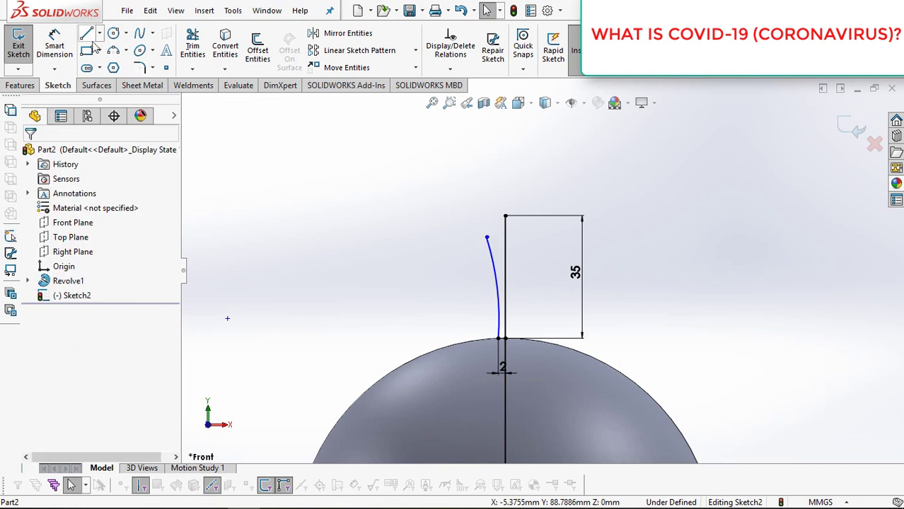
{"action": "left_click", "coordinate": [113, 51]}
{"action": "left_click", "coordinate": [486, 238]}
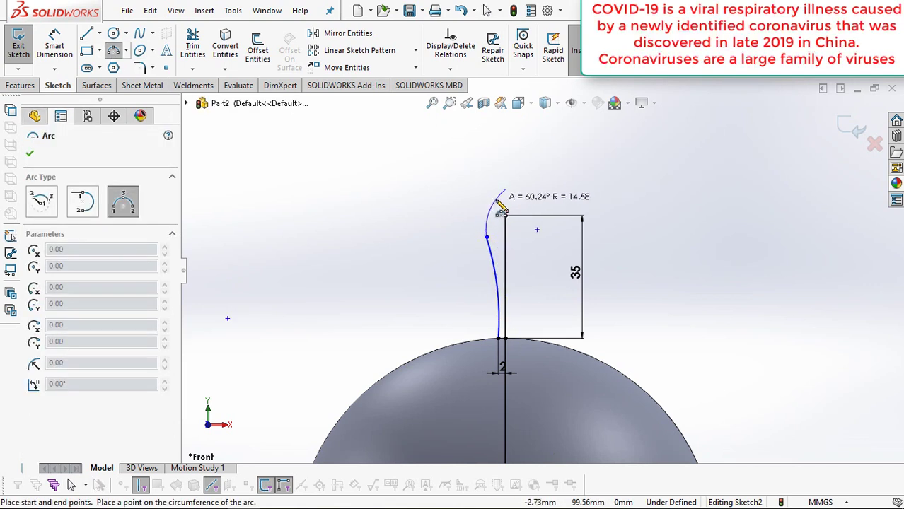
- Finish the second arc over the spike tip and make the two arcs tangent
{"action": "left_click", "coordinate": [493, 210]}
{"action": "left_click", "coordinate": [450, 68]}
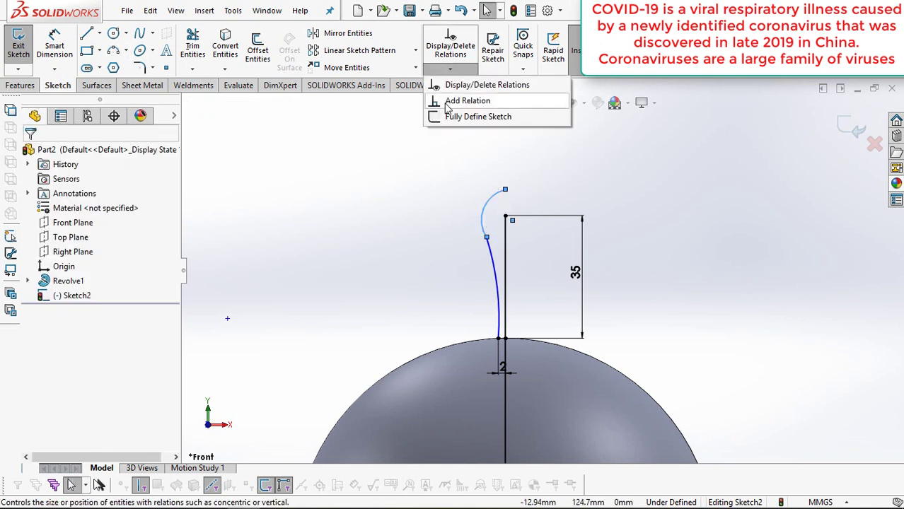
{"action": "left_click", "coordinate": [470, 99]}
{"action": "left_click", "coordinate": [497, 264]}
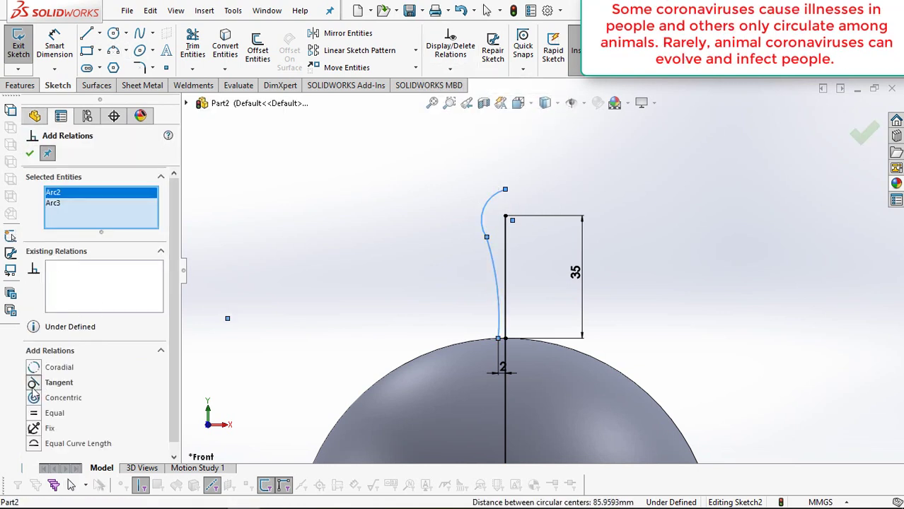
{"action": "left_click", "coordinate": [33, 385]}
{"action": "key", "text": "Escape"}
- Draw a short line from the arc's top end to the vertical centre line
{"action": "scroll", "coordinate": [508, 225], "scroll_direction": "down", "scroll_amount": 2}
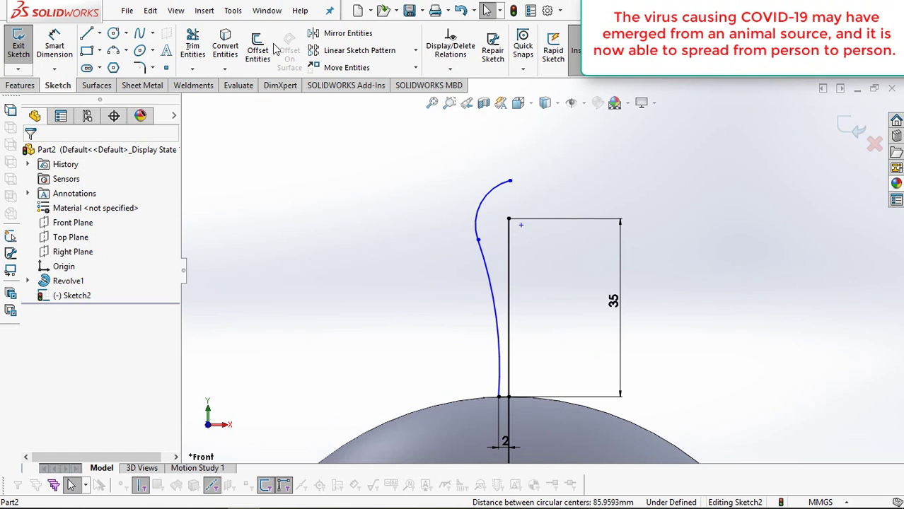
{"action": "left_click", "coordinate": [87, 33]}
{"action": "left_click", "coordinate": [510, 181]}
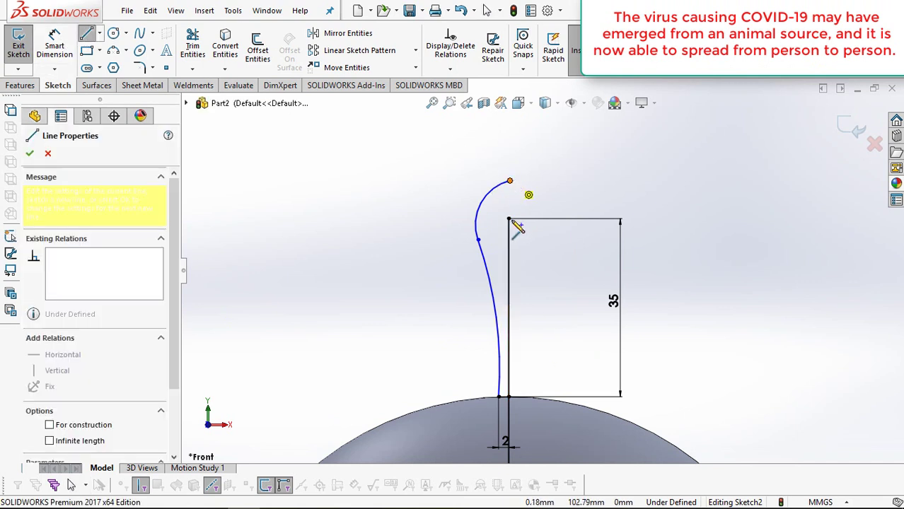
{"action": "left_click", "coordinate": [510, 219]}
{"action": "key", "text": "Escape"}
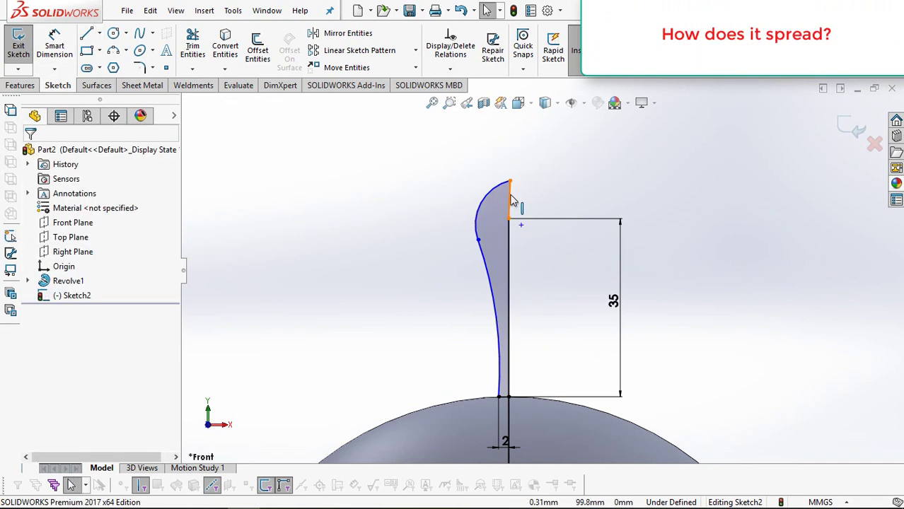
{"action": "left_click", "coordinate": [509, 201]}
{"action": "left_click", "coordinate": [34, 309]}
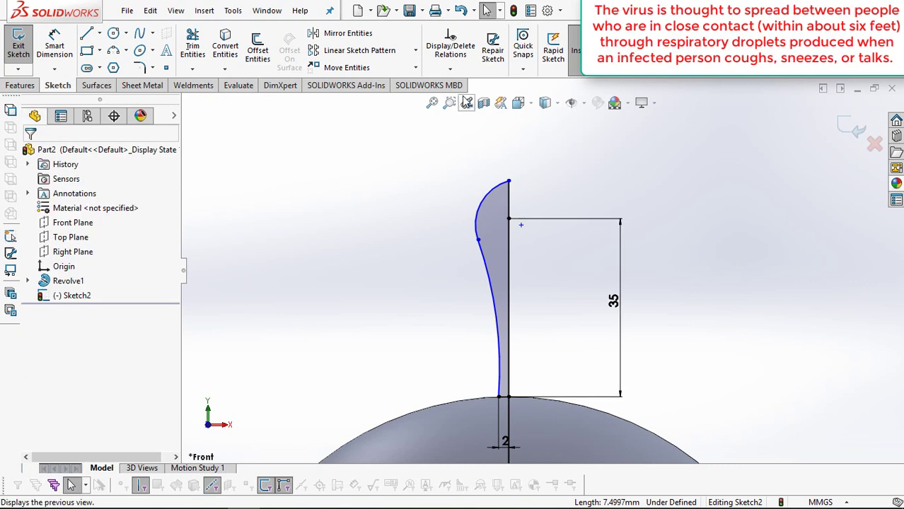
- Merge the loose profile point onto the closing line's endpoint
{"action": "left_click", "coordinate": [450, 69]}
{"action": "left_click", "coordinate": [457, 101]}
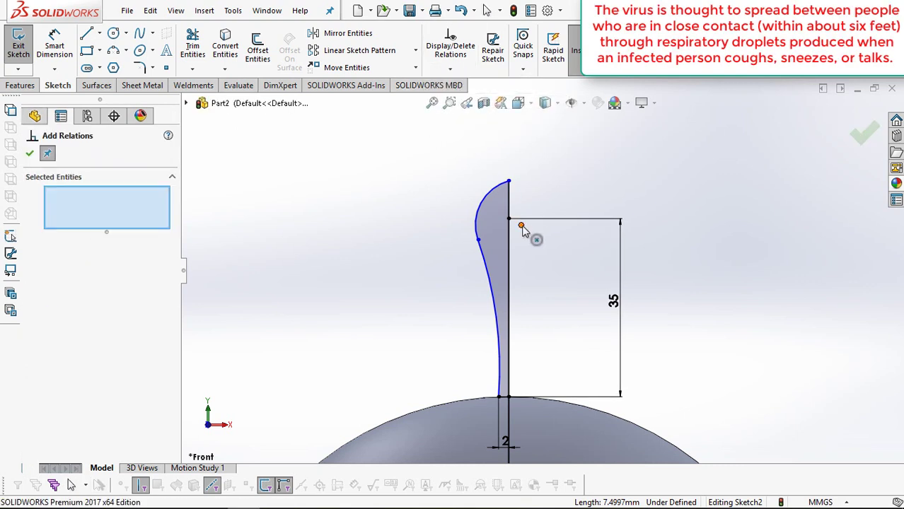
{"action": "left_click", "coordinate": [521, 227]}
{"action": "left_click", "coordinate": [509, 219]}
{"action": "left_click", "coordinate": [33, 415]}
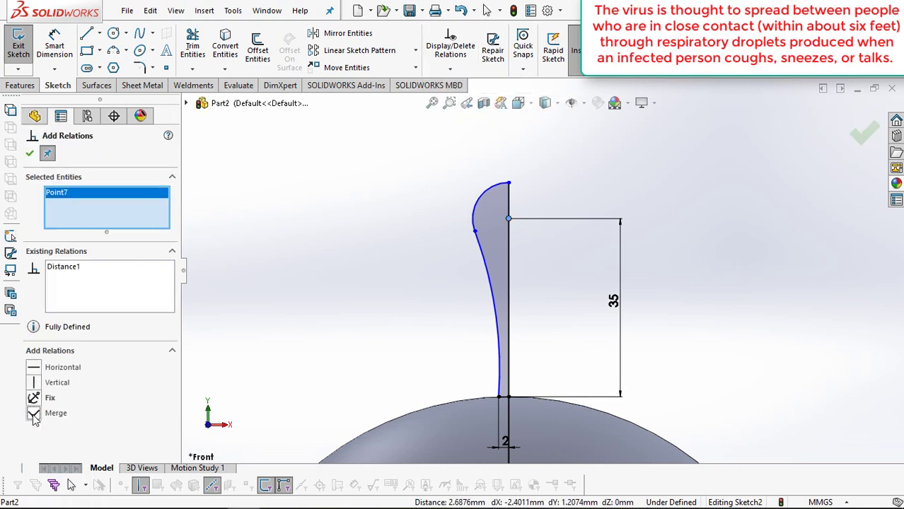
{"action": "left_click", "coordinate": [29, 154]}
{"action": "left_click", "coordinate": [56, 47]}
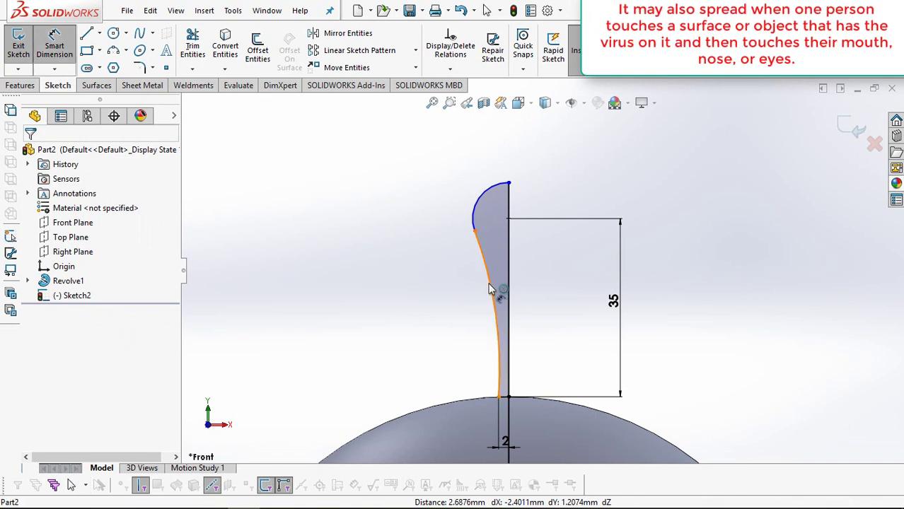
- Give the spike's long curved side a radius of 170
{"action": "left_click", "coordinate": [491, 289]}
{"action": "left_click", "coordinate": [460, 311]}
{"action": "type", "text": "170"}
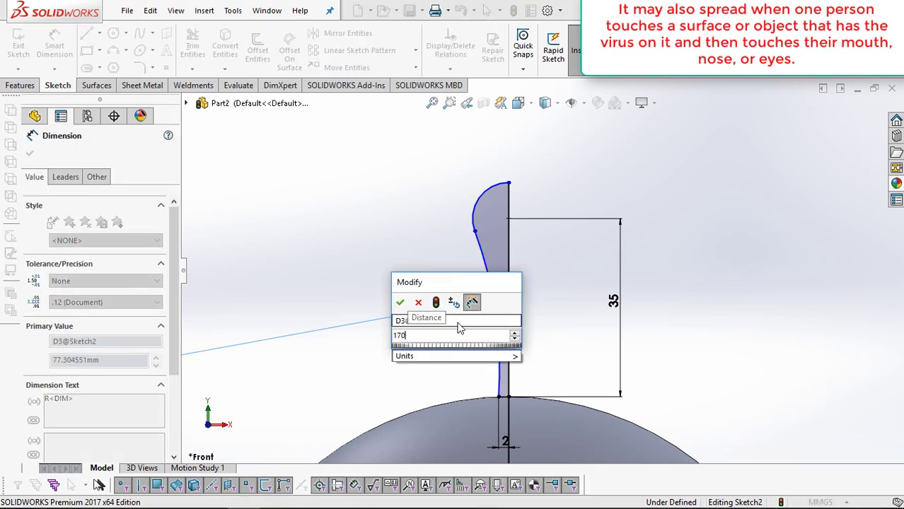
{"action": "key", "text": "Return"}
{"action": "key", "text": "Escape"}
{"action": "scroll", "coordinate": [506, 222], "scroll_direction": "down", "scroll_amount": 2}
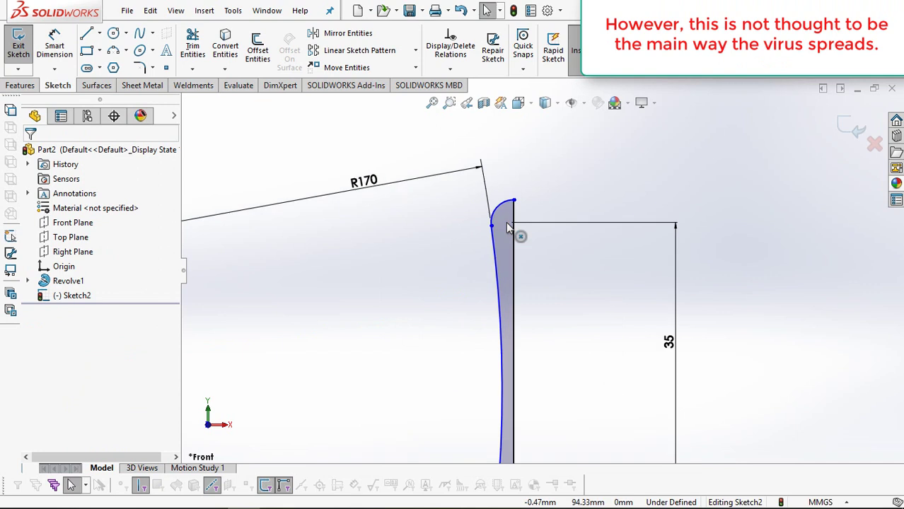
{"action": "scroll", "coordinate": [506, 226], "scroll_direction": "up", "scroll_amount": 2}
{"action": "left_click_drag", "start_coordinate": [444, 210], "coordinate": [457, 303]}
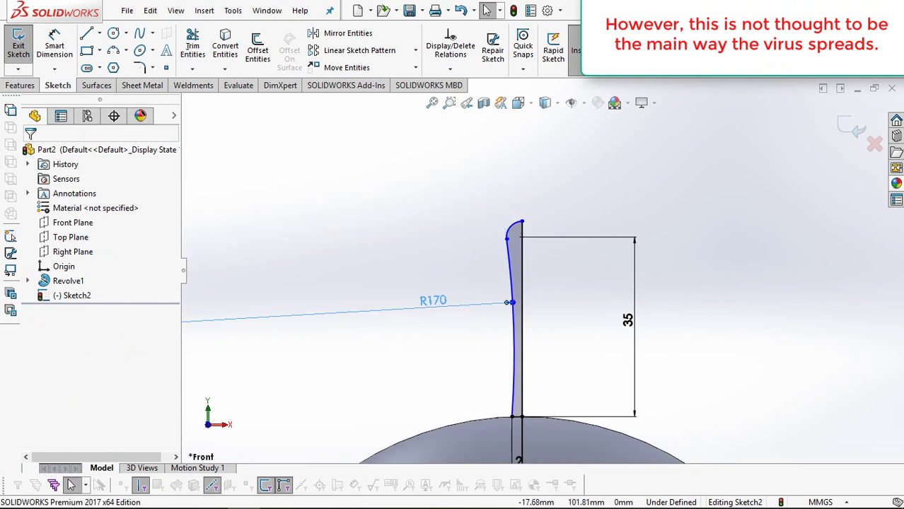
{"action": "scroll", "coordinate": [544, 301], "scroll_direction": "up", "scroll_amount": 2}
{"action": "scroll", "coordinate": [545, 301], "scroll_direction": "down", "scroll_amount": 1}
{"action": "scroll", "coordinate": [547, 285], "scroll_direction": "down", "scroll_amount": 1}
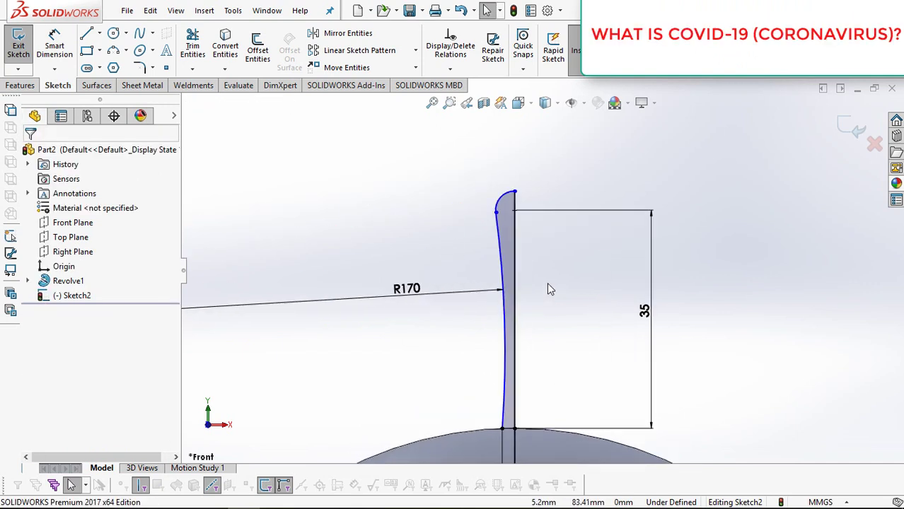
{"action": "scroll", "coordinate": [547, 283], "scroll_direction": "down", "scroll_amount": 1}
- Dimension the spike head's side point to the centre line at 7 mm
{"action": "left_click", "coordinate": [55, 47]}
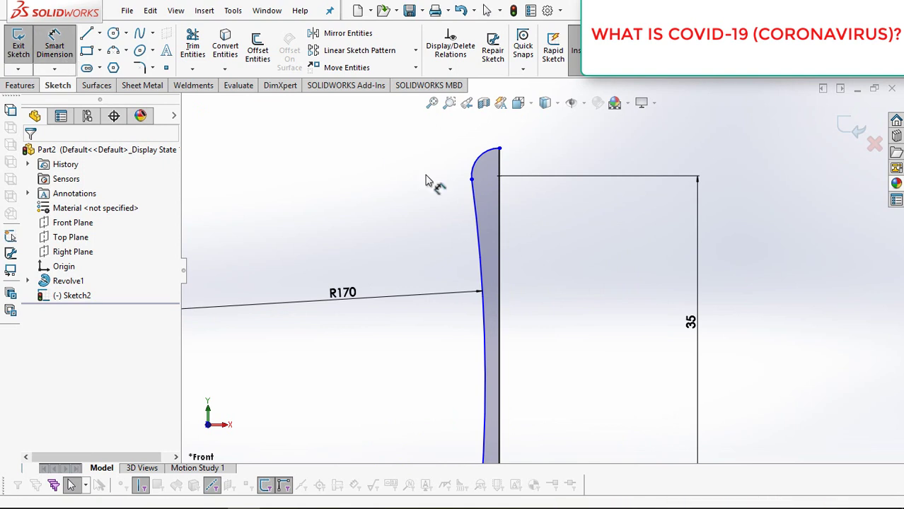
{"action": "left_click", "coordinate": [483, 185]}
{"action": "left_click", "coordinate": [499, 193]}
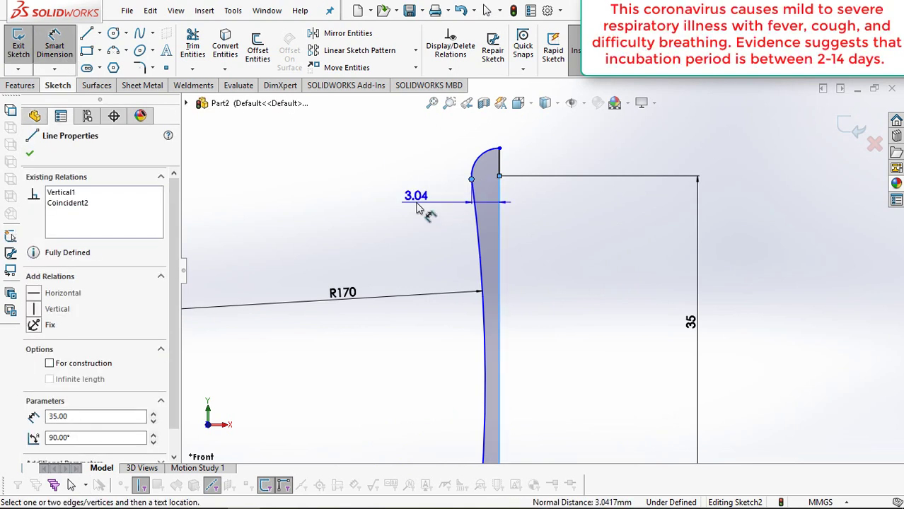
{"action": "left_click", "coordinate": [418, 209]}
{"action": "type", "text": "7"}
{"action": "key", "text": "Return"}
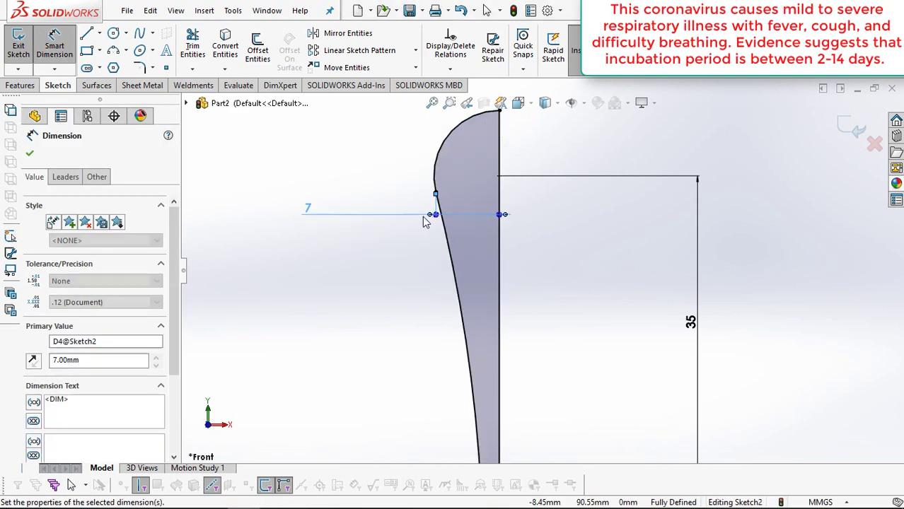
{"action": "scroll", "coordinate": [634, 280], "scroll_direction": "up", "scroll_amount": 3}
{"action": "scroll", "coordinate": [631, 277], "scroll_direction": "down", "scroll_amount": 1}
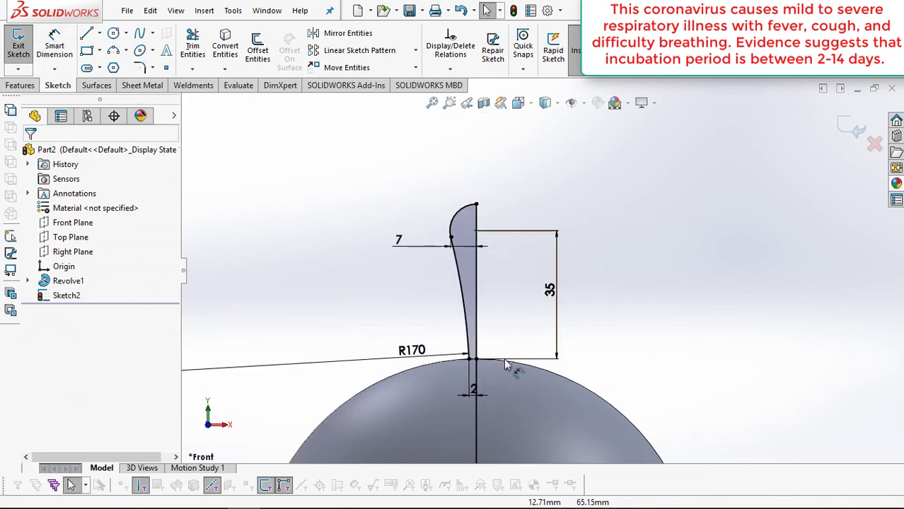
{"action": "scroll", "coordinate": [504, 365], "scroll_direction": "down", "scroll_amount": 3}
{"action": "scroll", "coordinate": [503, 366], "scroll_direction": "down", "scroll_amount": 1}
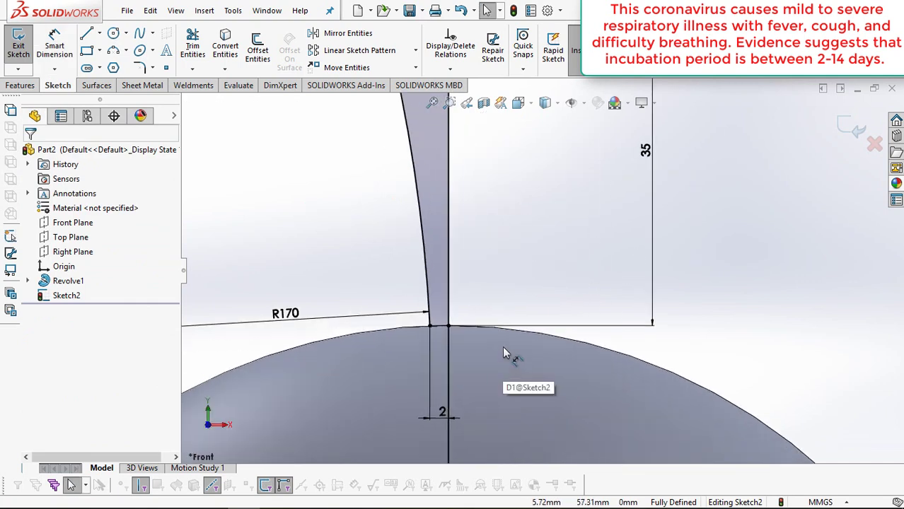
- Draw a horizontal line across the spike profile inside the sphere
{"action": "left_click", "coordinate": [86, 34]}
{"action": "left_click", "coordinate": [375, 377]}
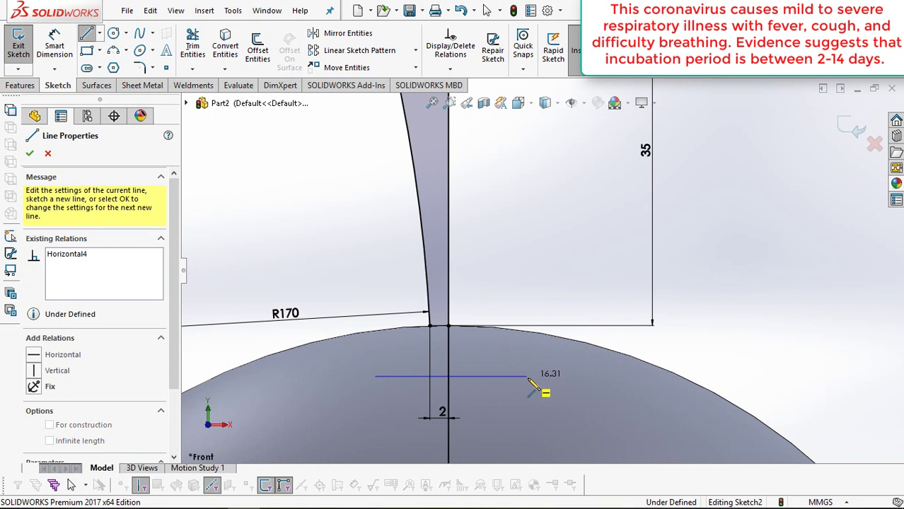
{"action": "left_click", "coordinate": [528, 377]}
{"action": "key", "text": "Escape"}
- Trim the excess line segments so the profile's base closes at the centre line
{"action": "left_click", "coordinate": [192, 69]}
{"action": "left_click", "coordinate": [212, 83]}
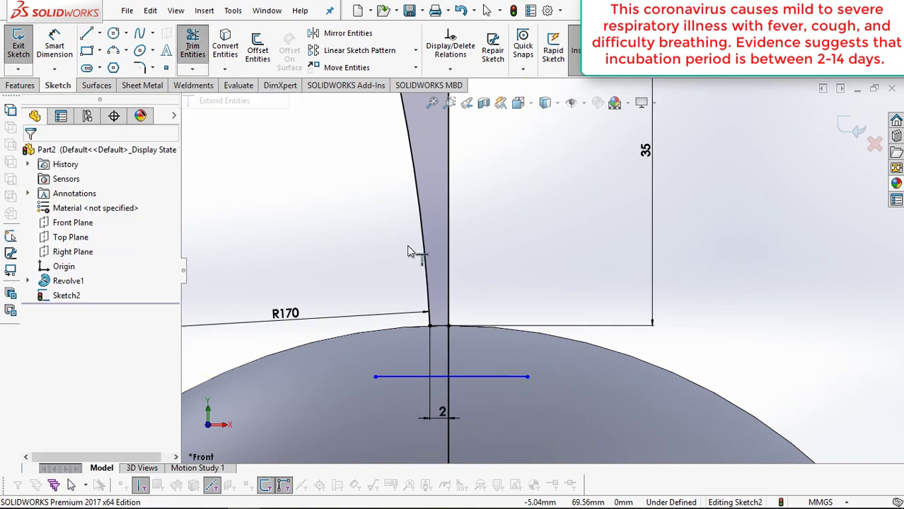
{"action": "left_click", "coordinate": [449, 295]}
{"action": "key", "text": "Escape"}
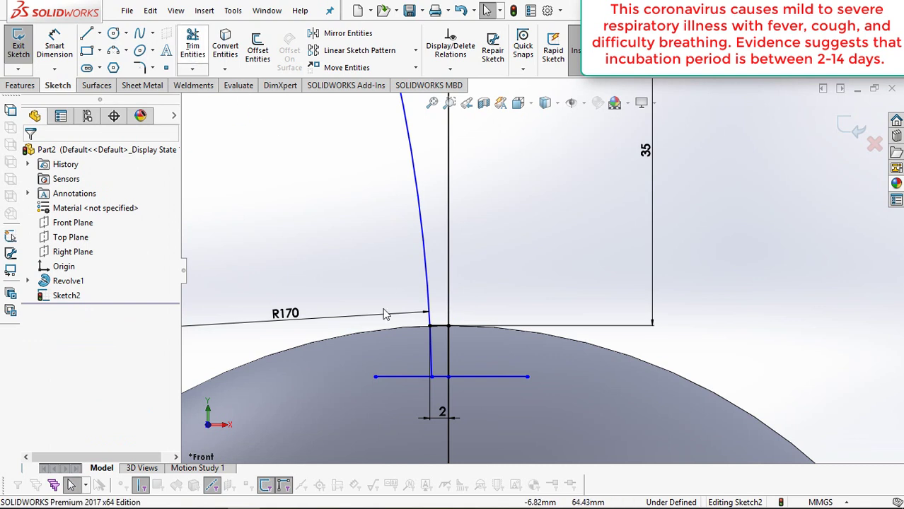
{"action": "left_click", "coordinate": [194, 49]}
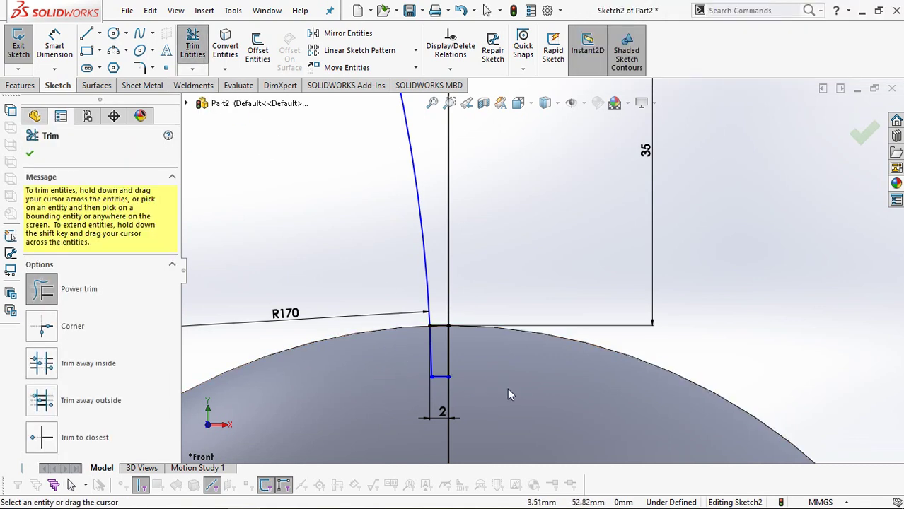
{"action": "scroll", "coordinate": [507, 388], "scroll_direction": "up", "scroll_amount": 2}
{"action": "scroll", "coordinate": [516, 370], "scroll_direction": "up", "scroll_amount": 1}
{"action": "scroll", "coordinate": [550, 233], "scroll_direction": "down", "scroll_amount": 1}
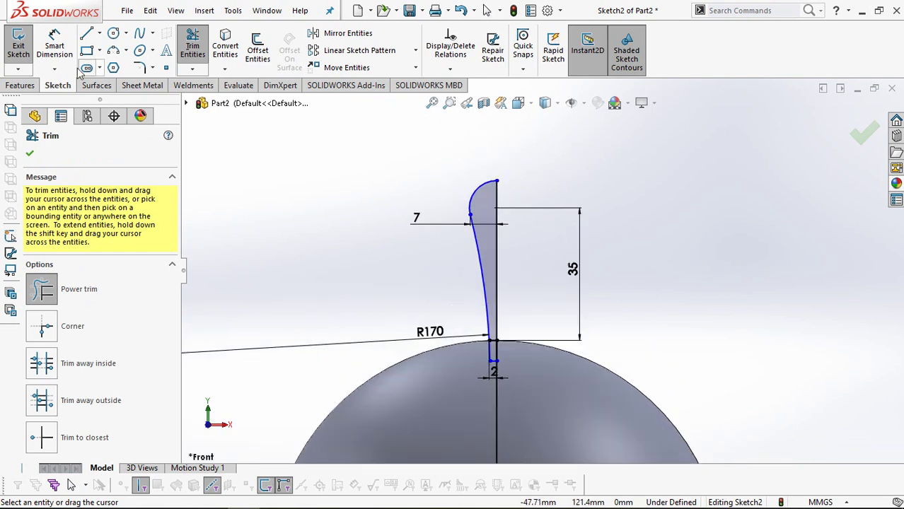
- Revolve the Sketch2 spike contour 360° about Line2 with Thin Feature turned off
{"action": "left_click", "coordinate": [21, 86]}
{"action": "left_click", "coordinate": [65, 49]}
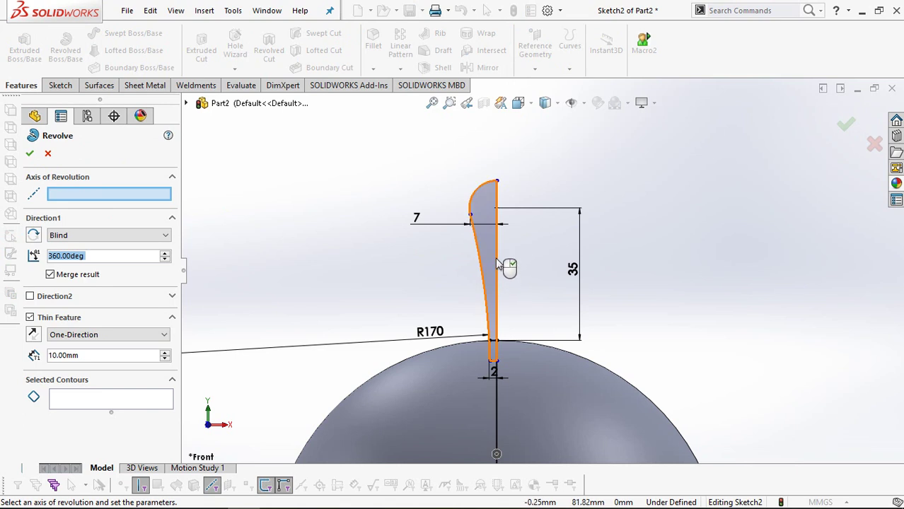
{"action": "left_click", "coordinate": [110, 198]}
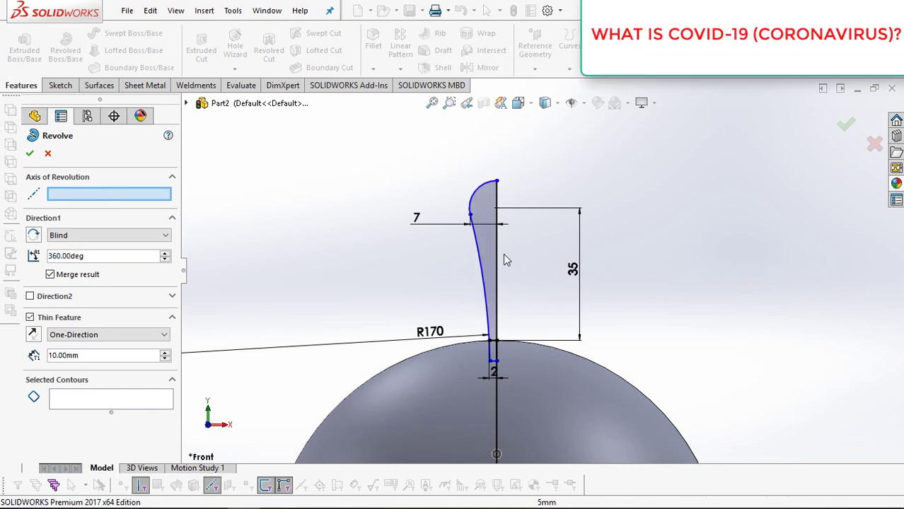
{"action": "left_click", "coordinate": [49, 318]}
{"action": "left_click", "coordinate": [163, 361]}
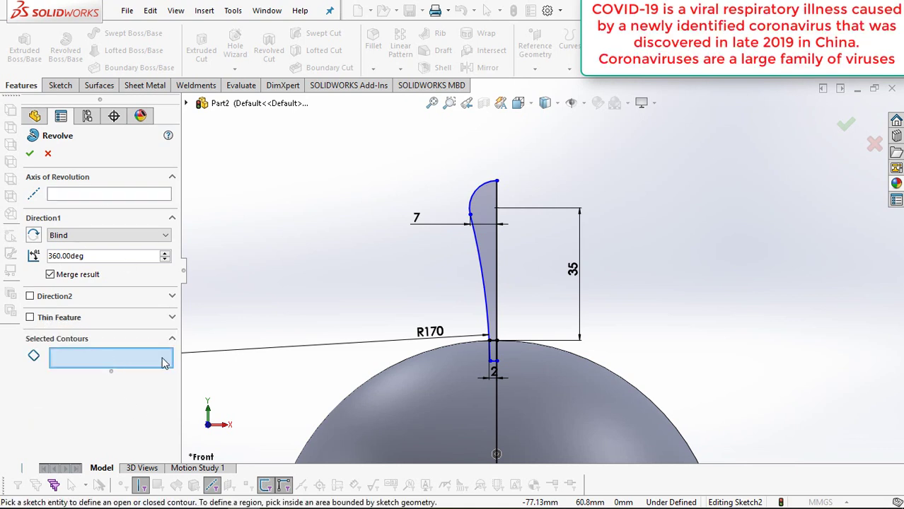
{"action": "left_click", "coordinate": [493, 354]}
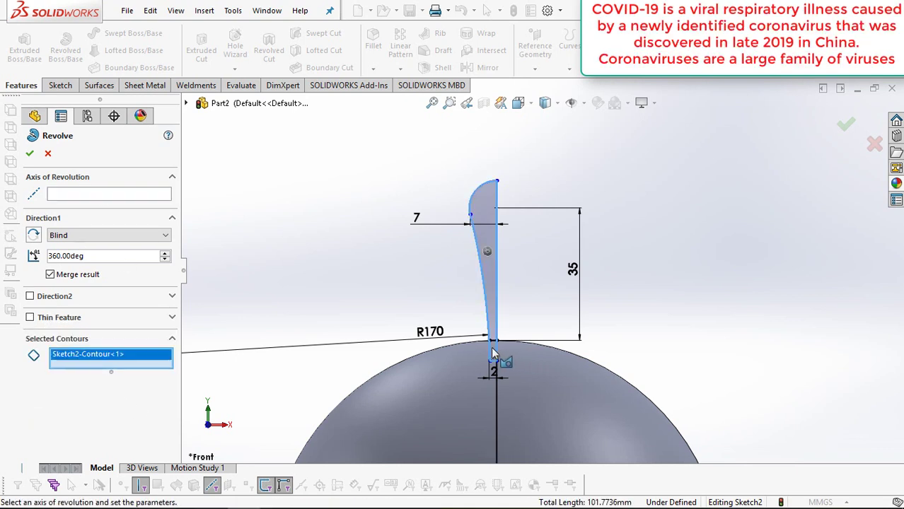
{"action": "left_click", "coordinate": [140, 195]}
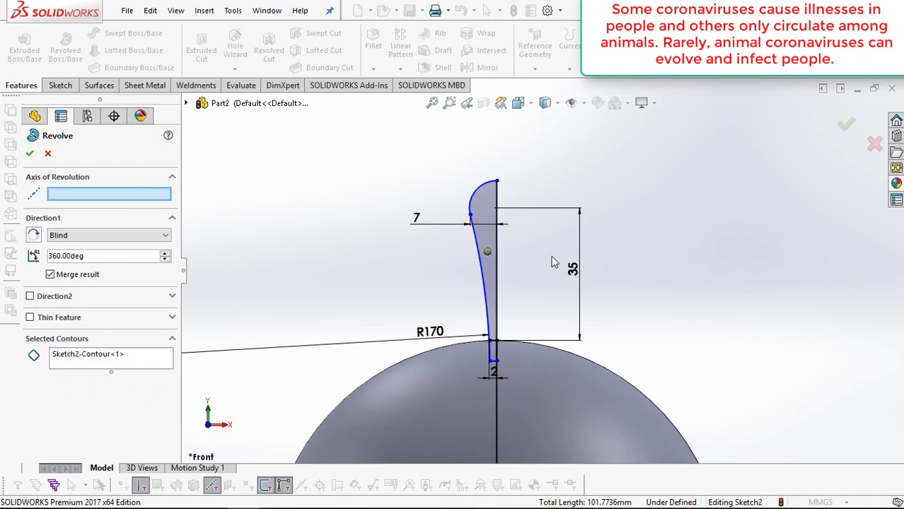
{"action": "left_click", "coordinate": [498, 256]}
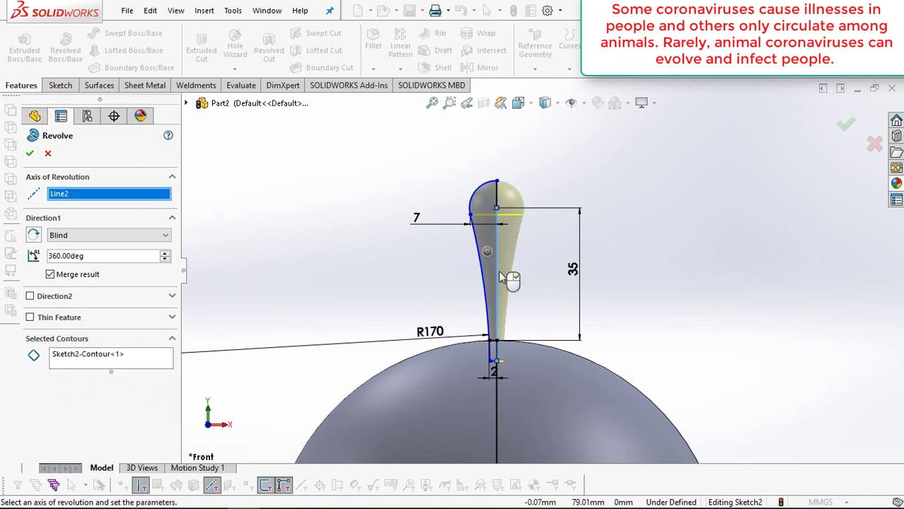
{"action": "left_click", "coordinate": [29, 157]}
{"action": "mouse_move", "coordinate": [587, 284]}
{"action": "middle_mouse_down"}
{"action": "mouse_move", "coordinate": [548, 313]}
{"action": "mouse_move", "coordinate": [318, 73]}
{"action": "middle_mouse_up"}
- Add a 7 mm fillet to the edge where the spike meets the sphere
{"action": "left_click", "coordinate": [375, 58]}
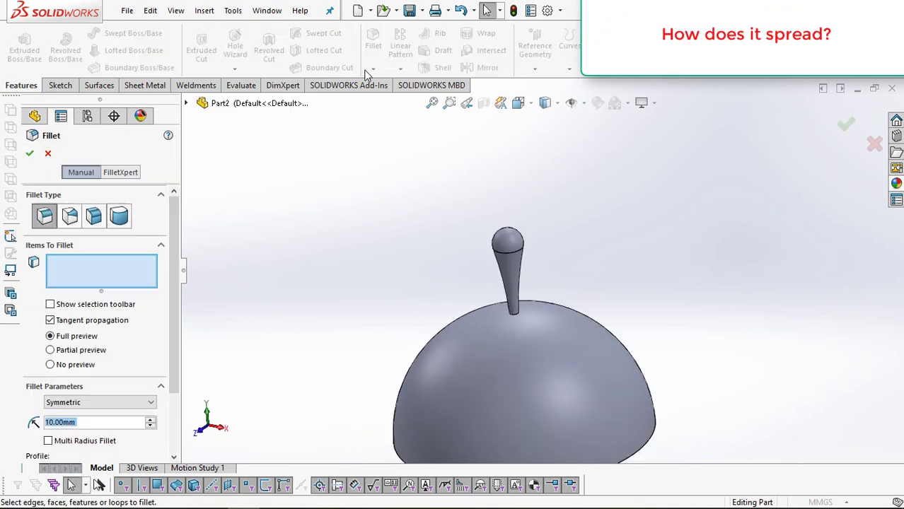
{"action": "type", "text": "7"}
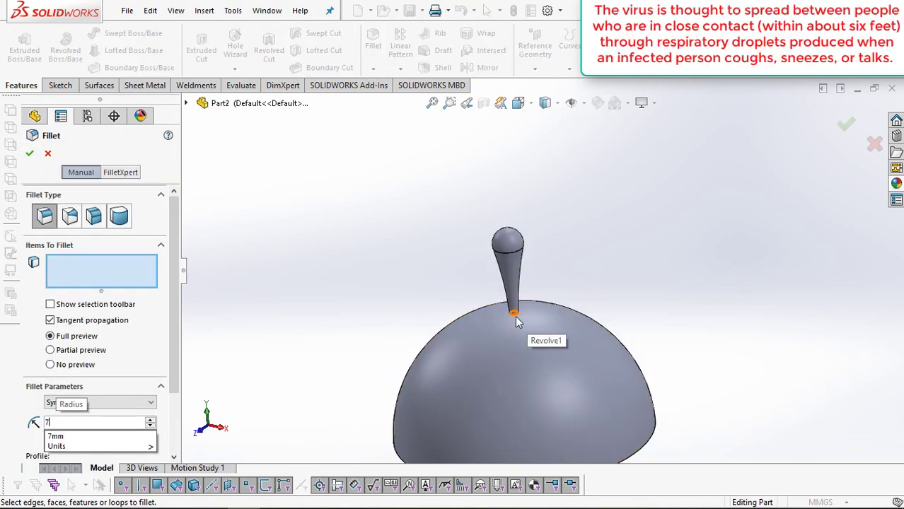
{"action": "left_click", "coordinate": [515, 315]}
{"action": "left_click", "coordinate": [30, 153]}
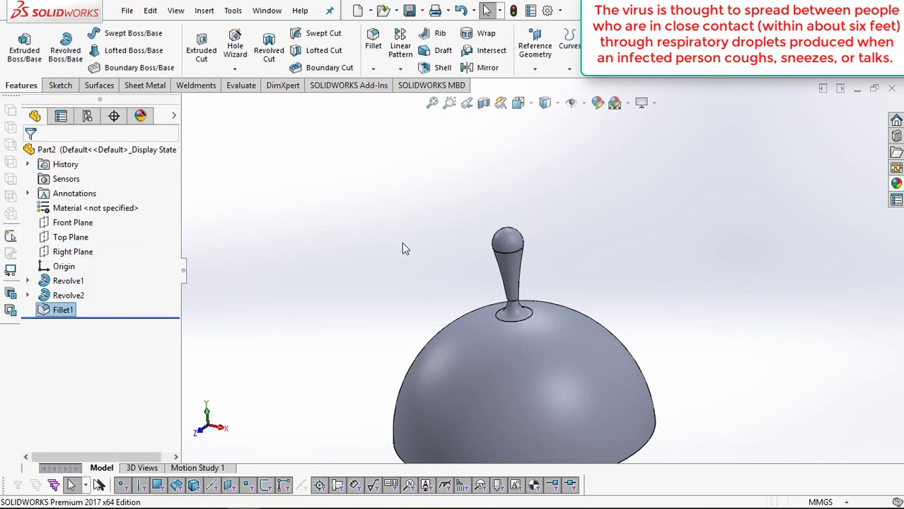
{"action": "scroll", "coordinate": [401, 242], "scroll_direction": "up", "scroll_amount": 3}
{"action": "mouse_move", "coordinate": [496, 244]}
{"action": "middle_mouse_down"}
{"action": "mouse_move", "coordinate": [572, 249]}
{"action": "mouse_move", "coordinate": [610, 305]}
{"action": "middle_mouse_up"}
{"action": "scroll", "coordinate": [546, 237], "scroll_direction": "down", "scroll_amount": 2}
- Start a new sketch on the Right Plane for the pattern axis
{"action": "left_click", "coordinate": [401, 69]}
{"action": "left_click", "coordinate": [417, 100]}
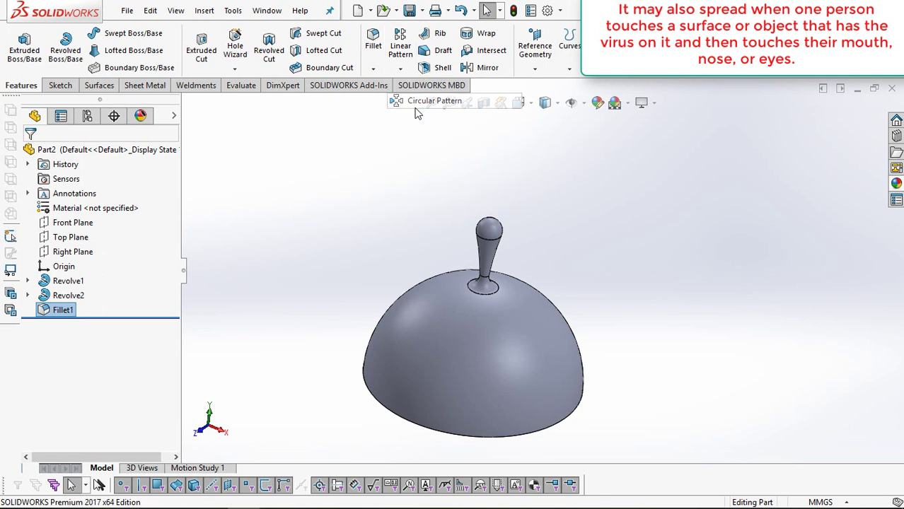
{"action": "left_click", "coordinate": [71, 223]}
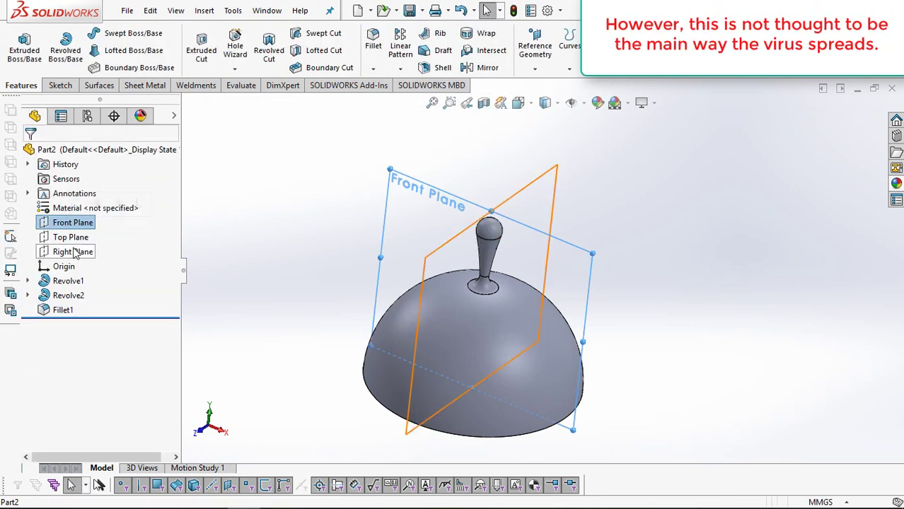
{"action": "left_click", "coordinate": [78, 252]}
{"action": "left_click", "coordinate": [86, 240]}
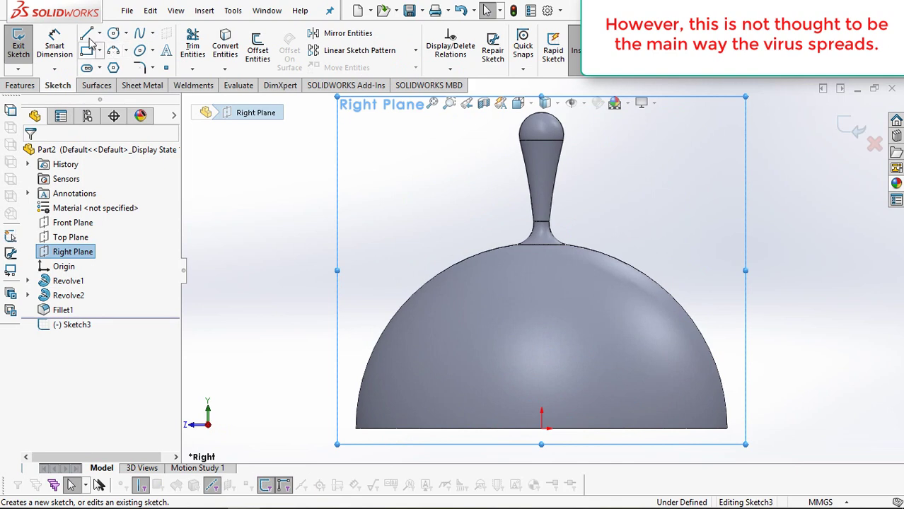
- Draw a 120 mm line from the dome's bottom-left to bottom-right corner and exit the sketch
{"action": "left_click", "coordinate": [86, 34]}
{"action": "left_click", "coordinate": [355, 429]}
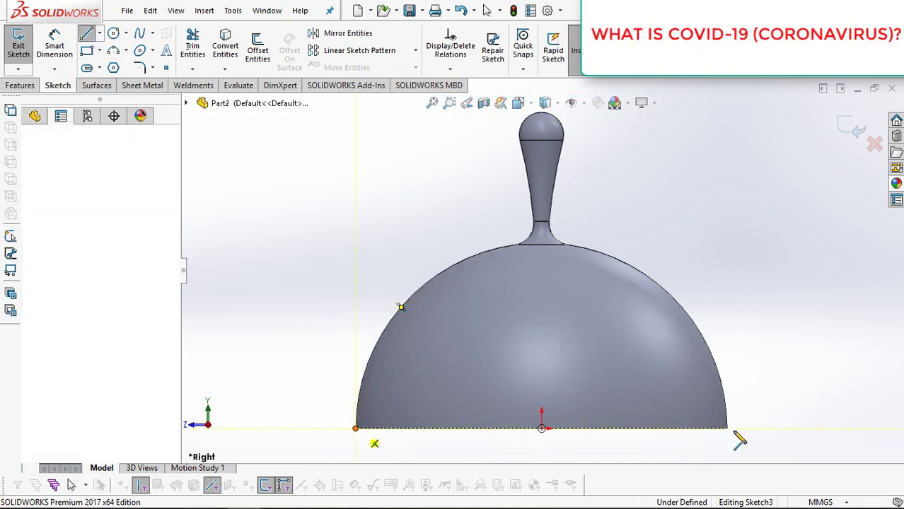
{"action": "left_click", "coordinate": [727, 429]}
{"action": "key", "text": "Escape"}
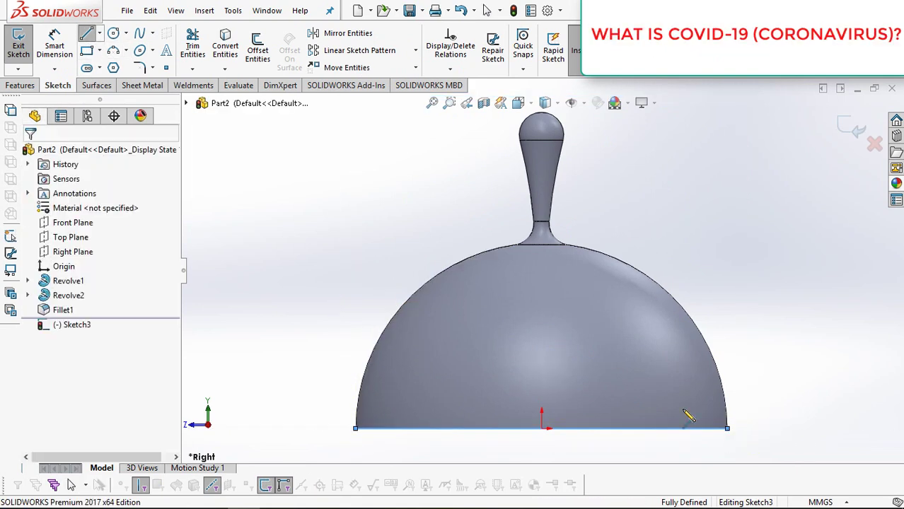
{"action": "left_click", "coordinate": [464, 435]}
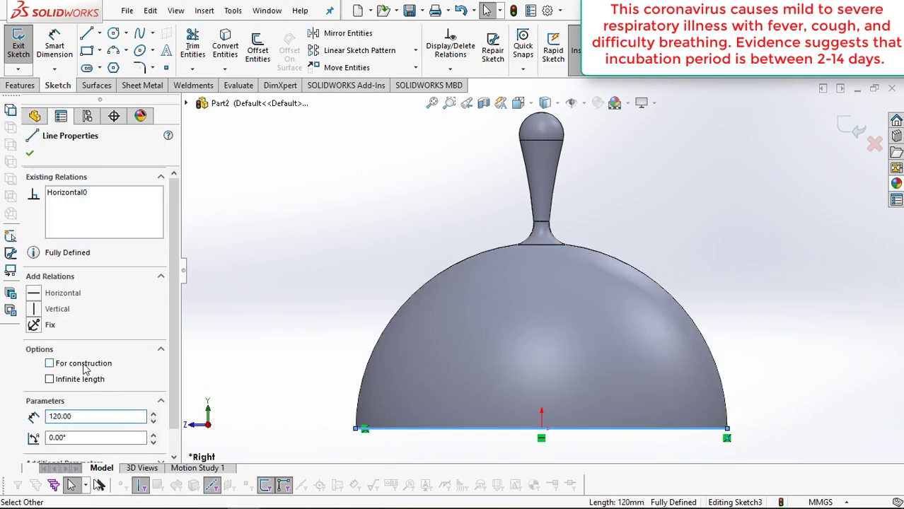
{"action": "key", "text": "Escape"}
{"action": "left_click", "coordinate": [18, 46]}
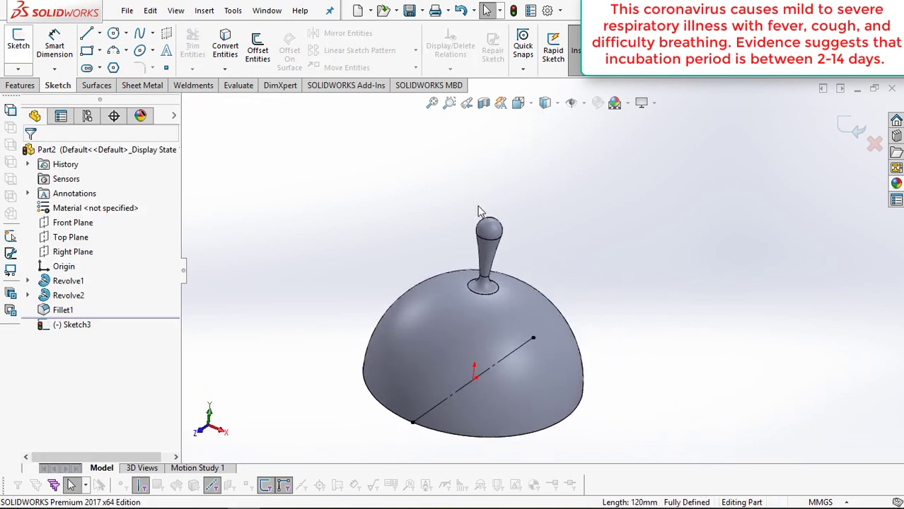
{"action": "left_click", "coordinate": [401, 68]}
- Circular-pattern Revolve2 and Fillet1 about Line1@Sketch3 at 25°, 2 instances
{"action": "left_click", "coordinate": [418, 102]}
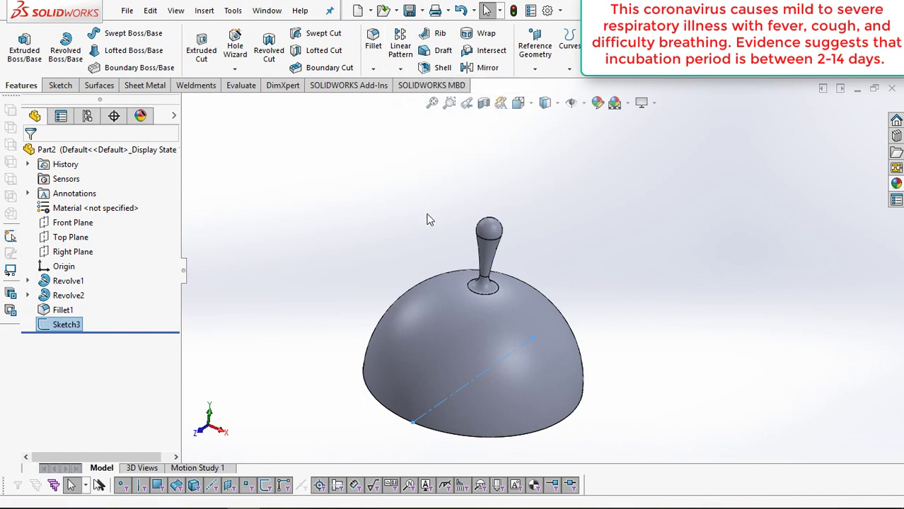
{"action": "left_click", "coordinate": [464, 387]}
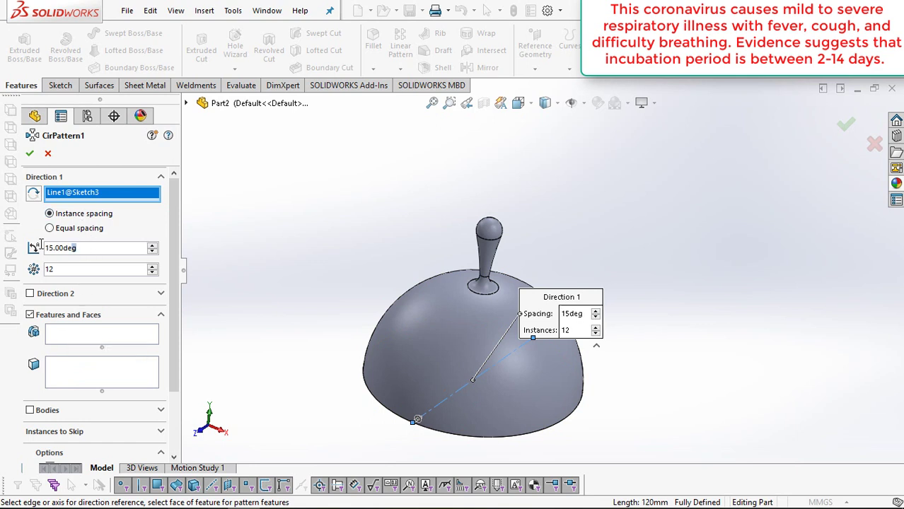
{"action": "type", "text": "25"}
{"action": "type", "text": "2"}
{"action": "left_click", "coordinate": [120, 333]}
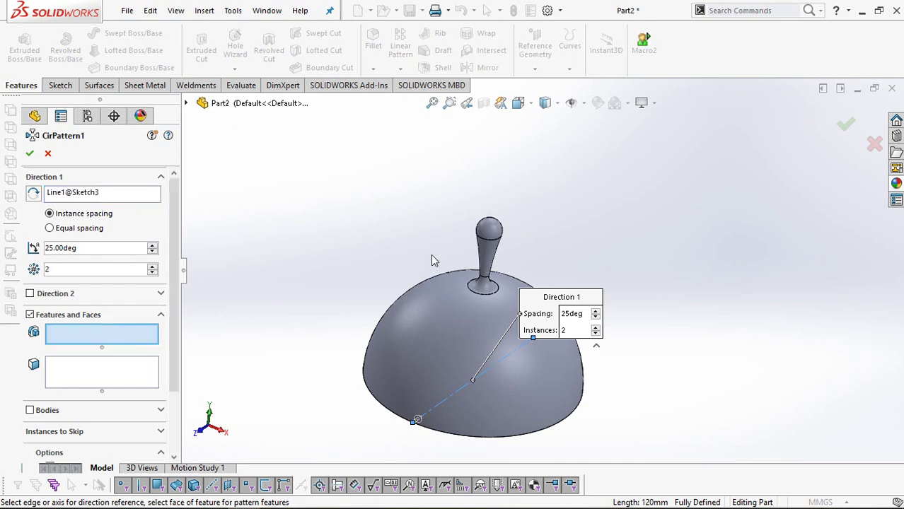
{"action": "left_click", "coordinate": [485, 263]}
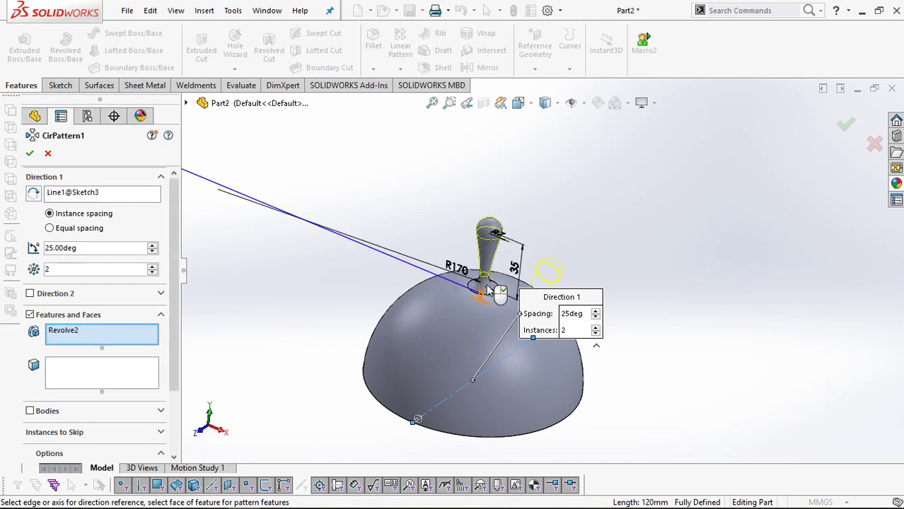
{"action": "left_click", "coordinate": [489, 287]}
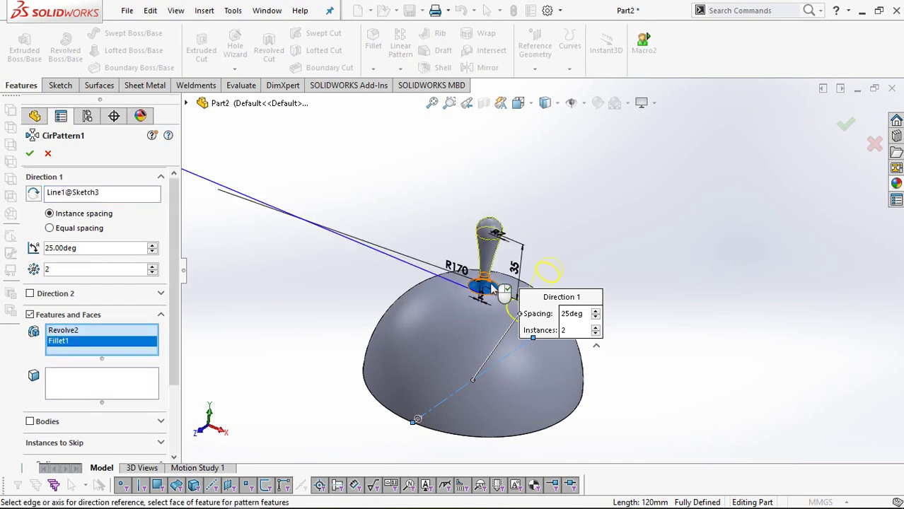
{"action": "left_click", "coordinate": [29, 155]}
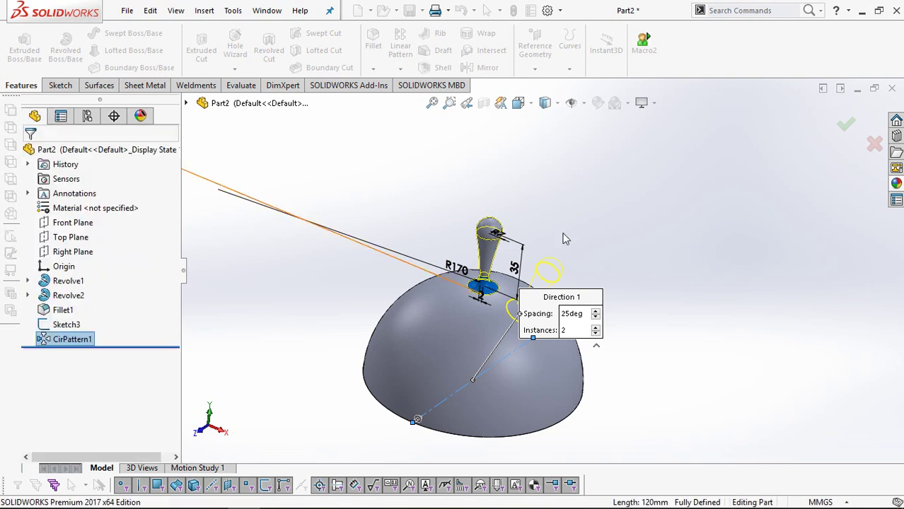
{"action": "left_click", "coordinate": [400, 69]}
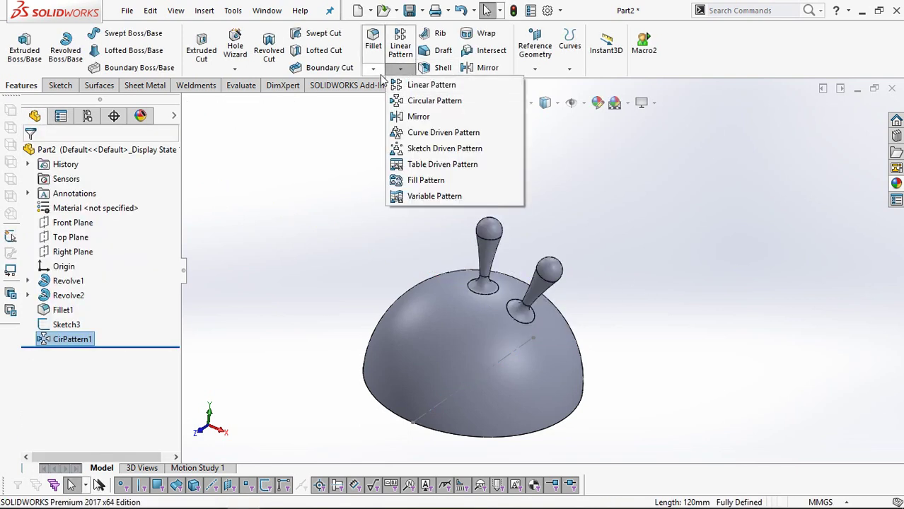
- Pattern Revolve2 and Fillet1 about the Sketch3 line at 50°, direction reversed, dropping CirPattern1
{"action": "left_click", "coordinate": [421, 100]}
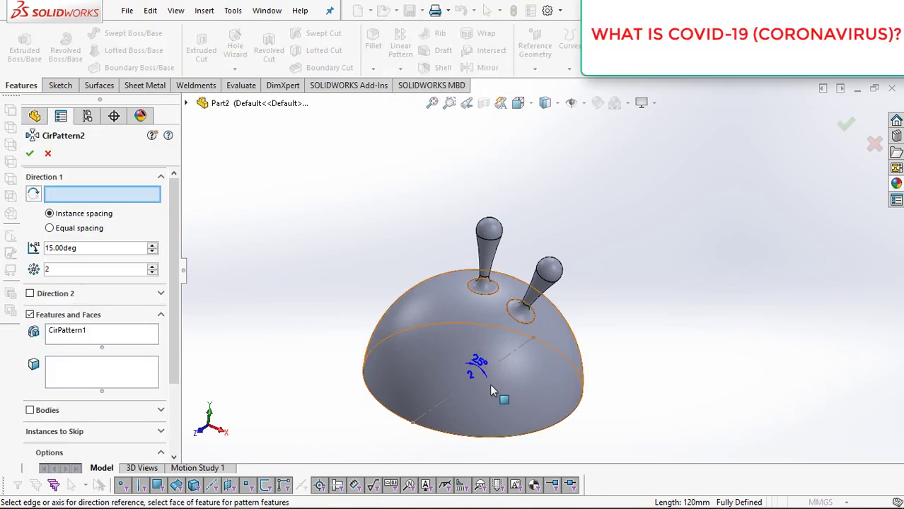
{"action": "left_click", "coordinate": [499, 361]}
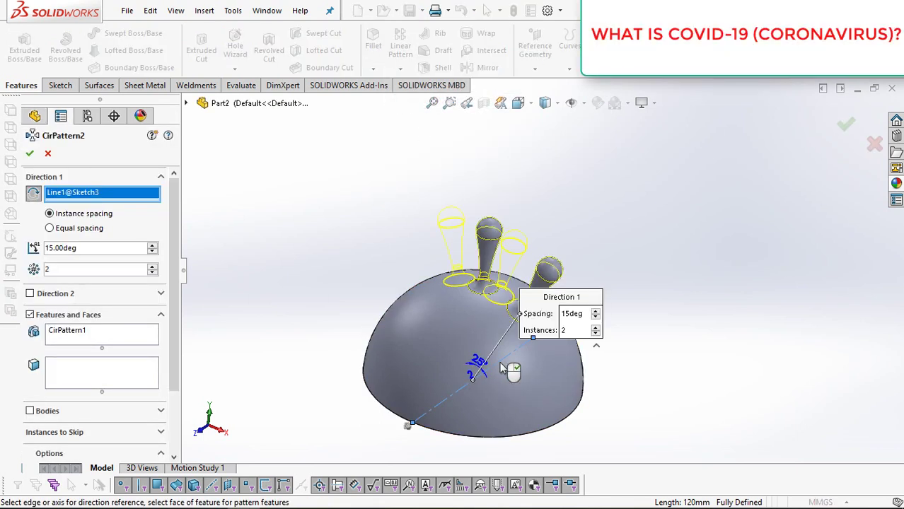
{"action": "right_click", "coordinate": [75, 335]}
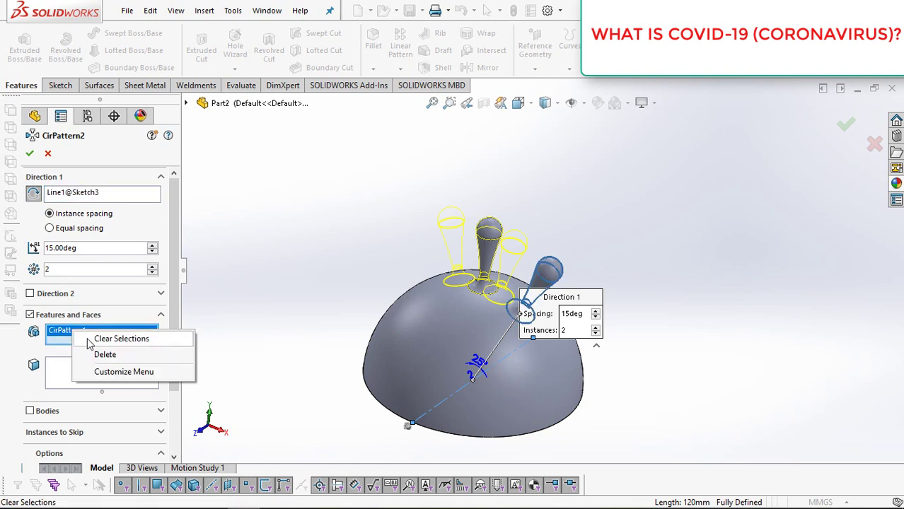
{"action": "left_click", "coordinate": [113, 340]}
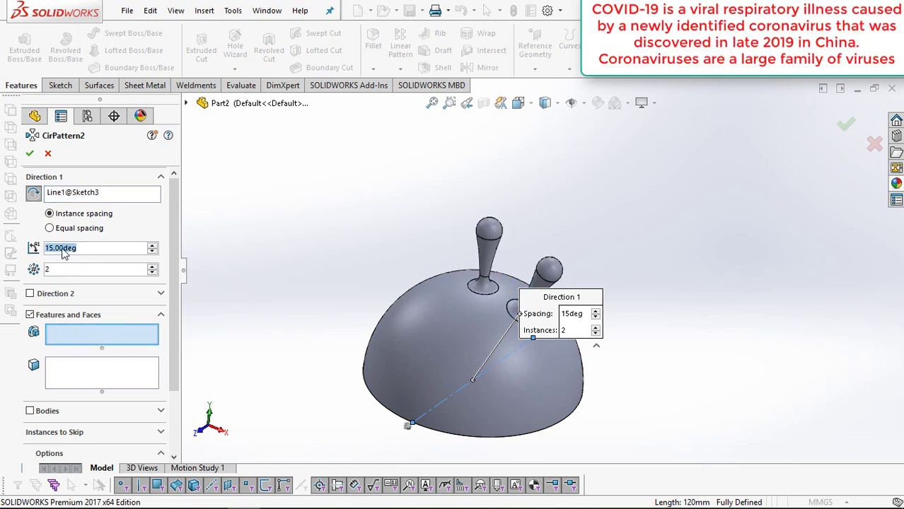
{"action": "type", "text": "50"}
{"action": "key", "text": "Return"}
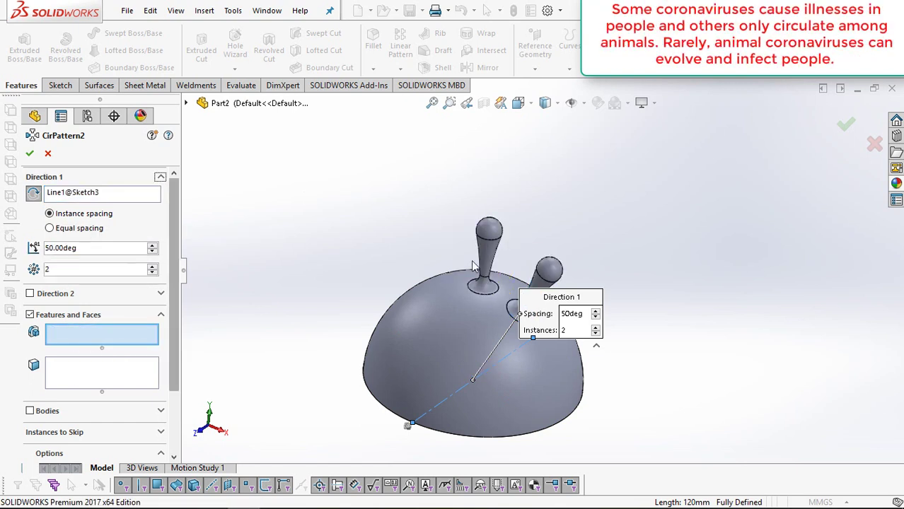
{"action": "left_click", "coordinate": [494, 272]}
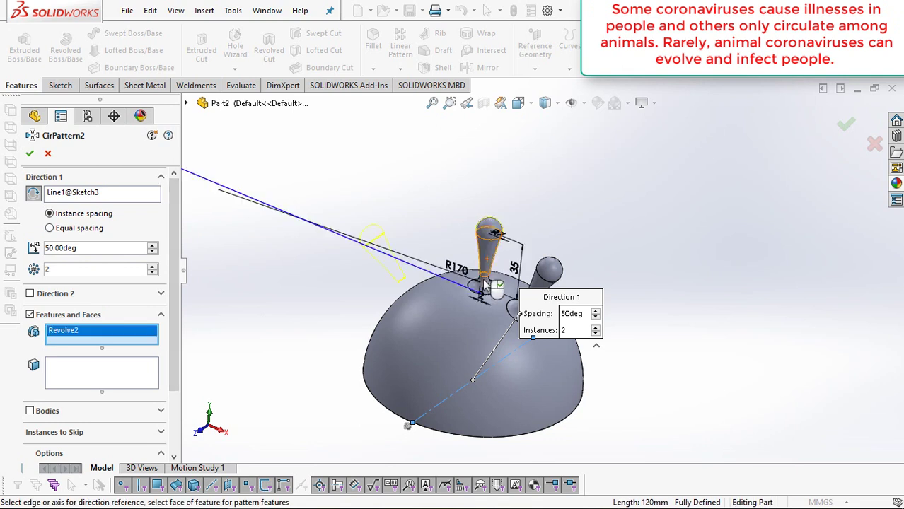
{"action": "left_click", "coordinate": [487, 283]}
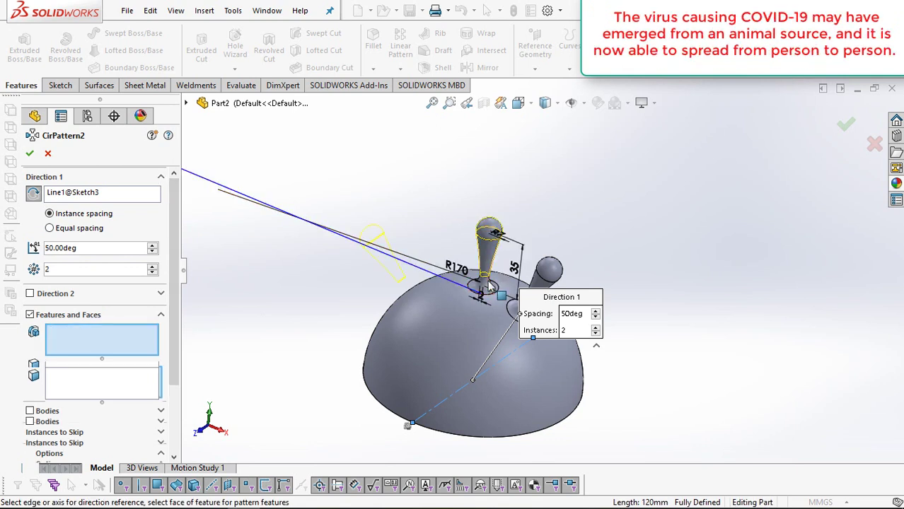
{"action": "left_click", "coordinate": [33, 197]}
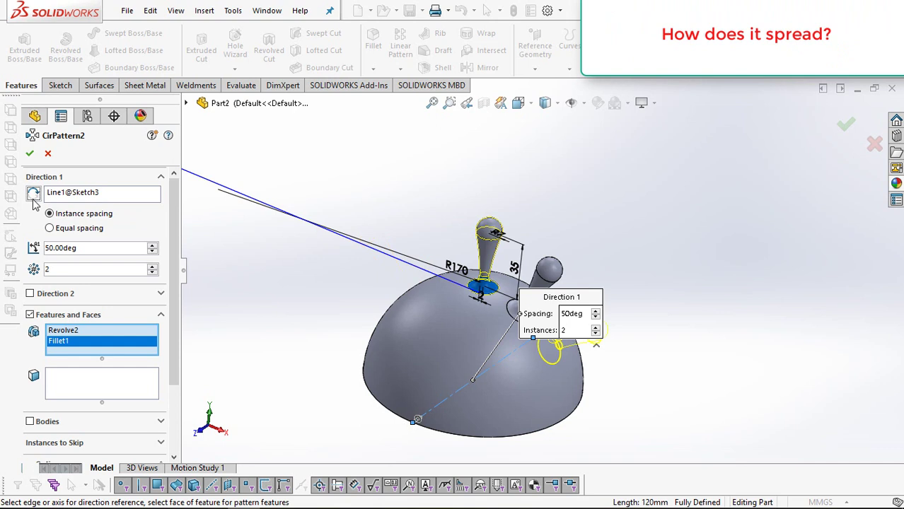
{"action": "left_click", "coordinate": [30, 154]}
{"action": "left_click", "coordinate": [401, 70]}
- Set up CirPattern3 with Revolve2 and Fillet1 at 75° about the Sketch3 line
{"action": "left_click", "coordinate": [406, 99]}
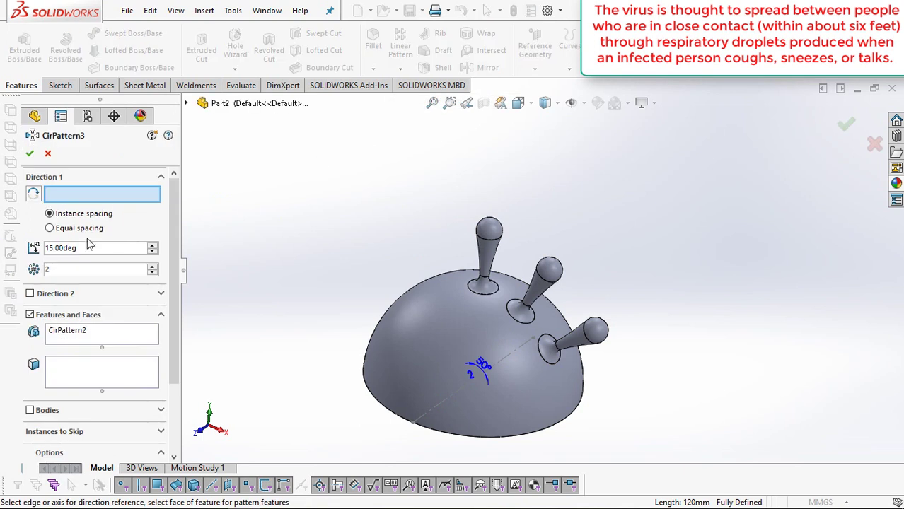
{"action": "left_click", "coordinate": [449, 397]}
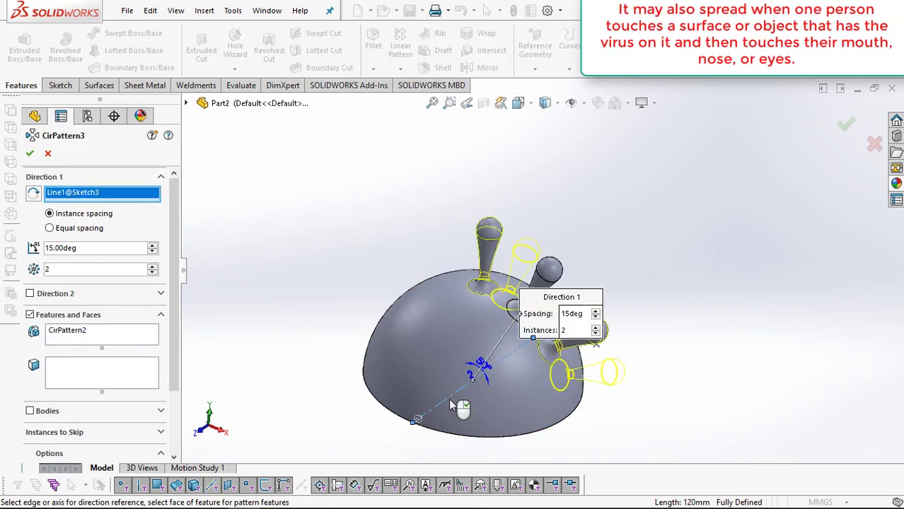
{"action": "type", "text": "75"}
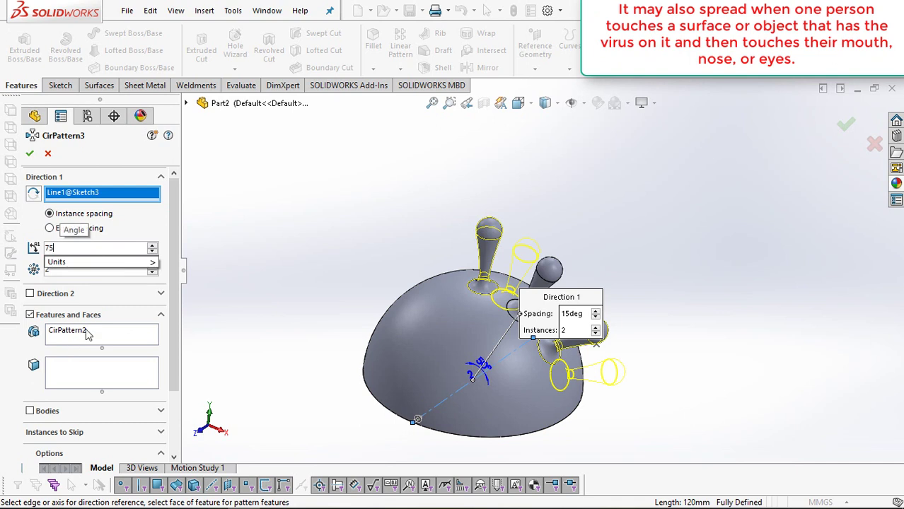
{"action": "left_click", "coordinate": [86, 332]}
{"action": "right_click", "coordinate": [89, 333]}
{"action": "left_click", "coordinate": [134, 341]}
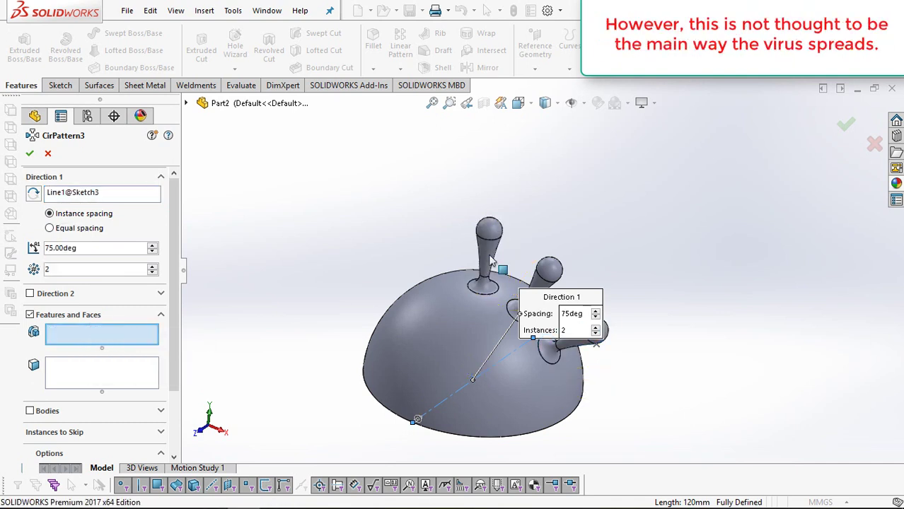
{"action": "left_click", "coordinate": [493, 266]}
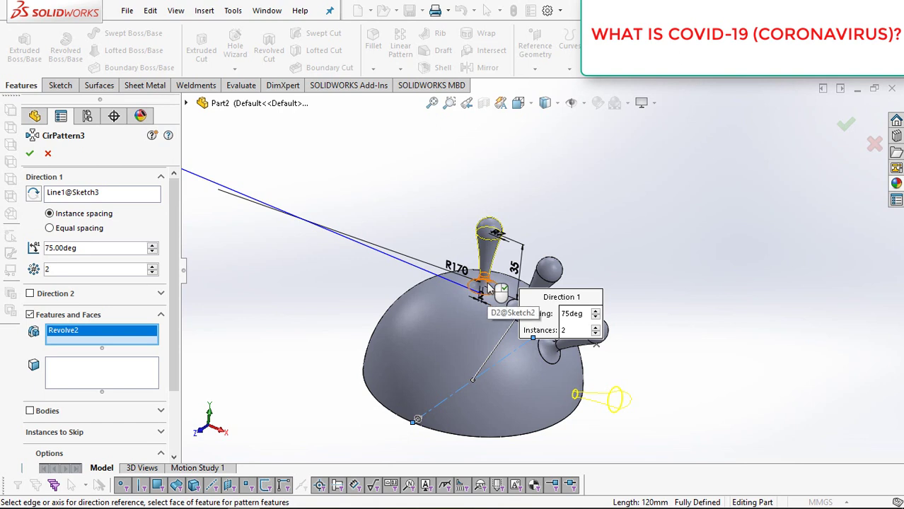
{"action": "left_click", "coordinate": [487, 287]}
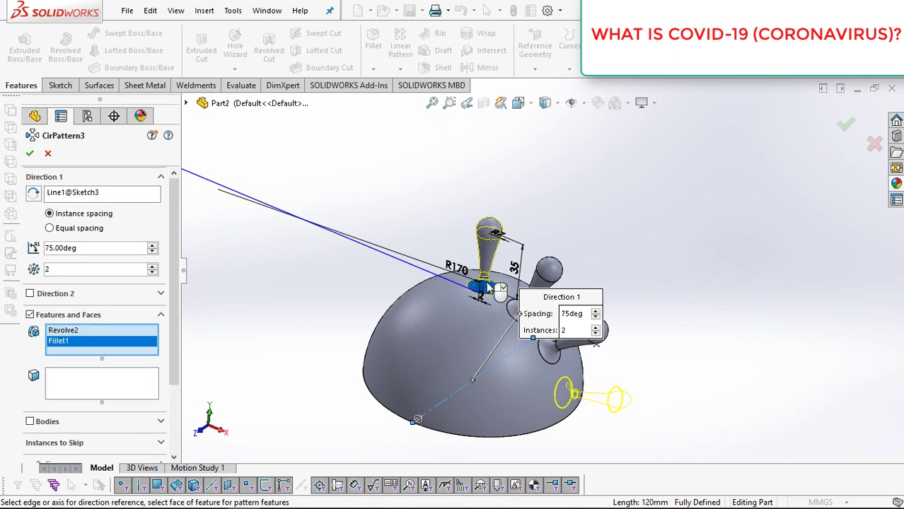
{"action": "left_click", "coordinate": [31, 155]}
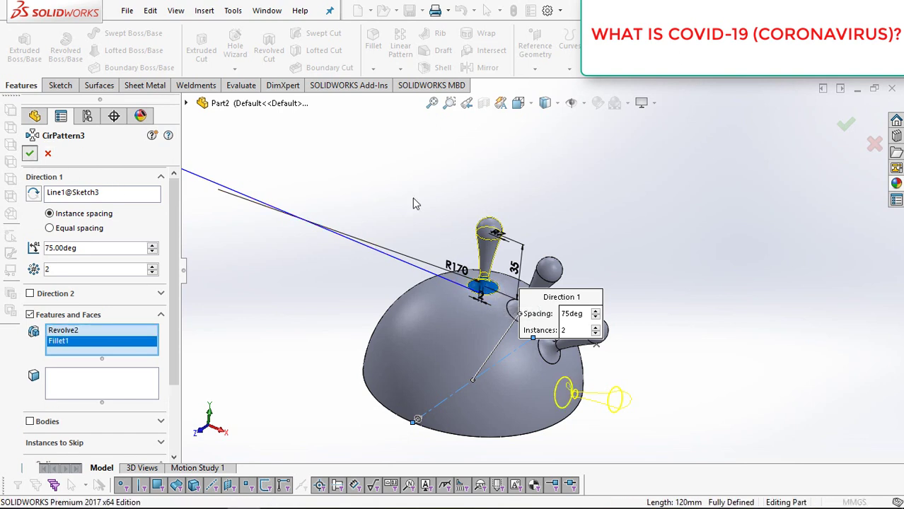
- Hide the axis sketch, then repeat CirPattern1 five times equally around the dome's base edge
{"action": "left_click", "coordinate": [506, 355]}
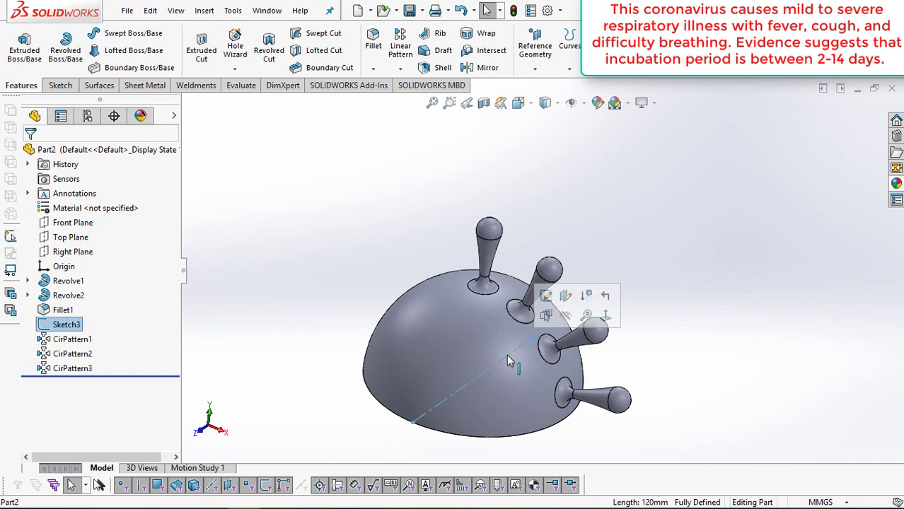
{"action": "left_click", "coordinate": [546, 317]}
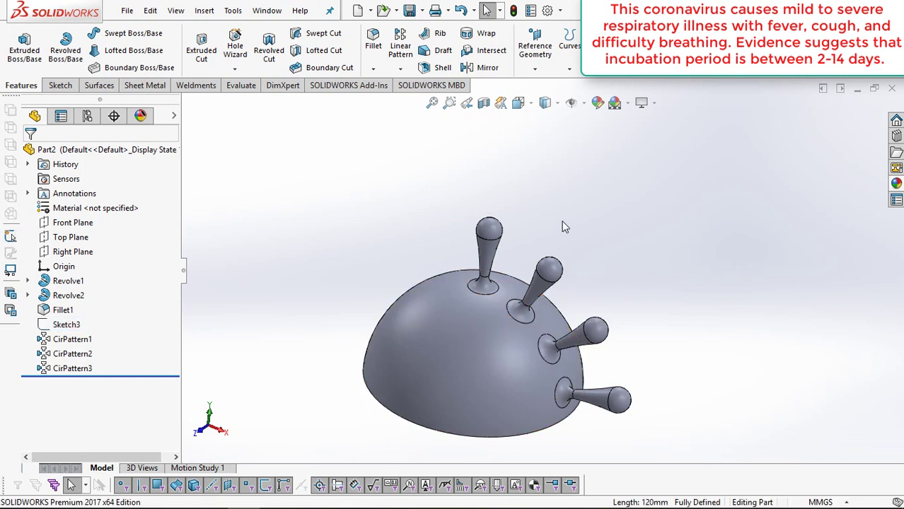
{"action": "left_click", "coordinate": [400, 68]}
{"action": "left_click", "coordinate": [407, 101]}
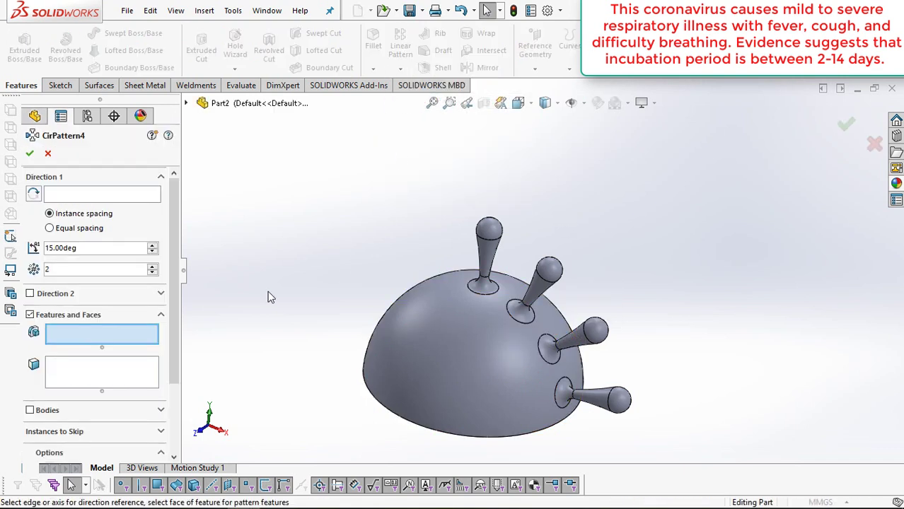
{"action": "left_click", "coordinate": [97, 196]}
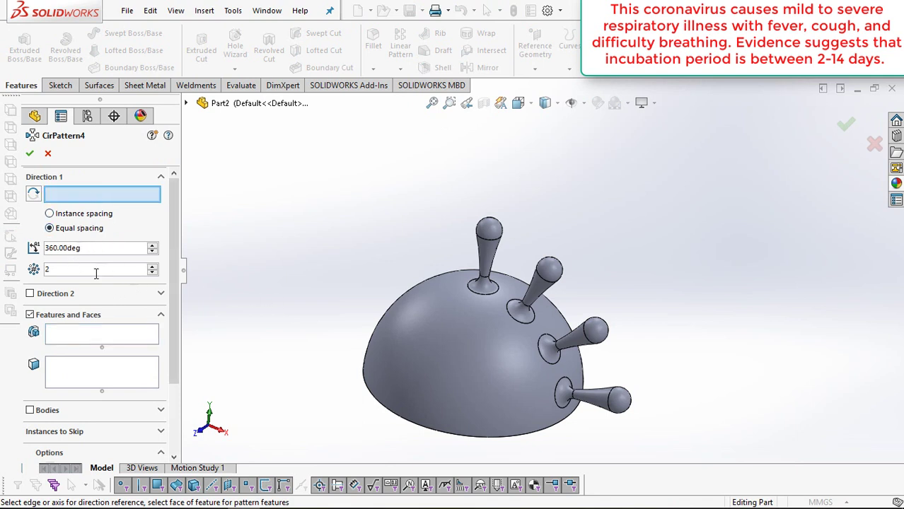
{"action": "left_click", "coordinate": [397, 423]}
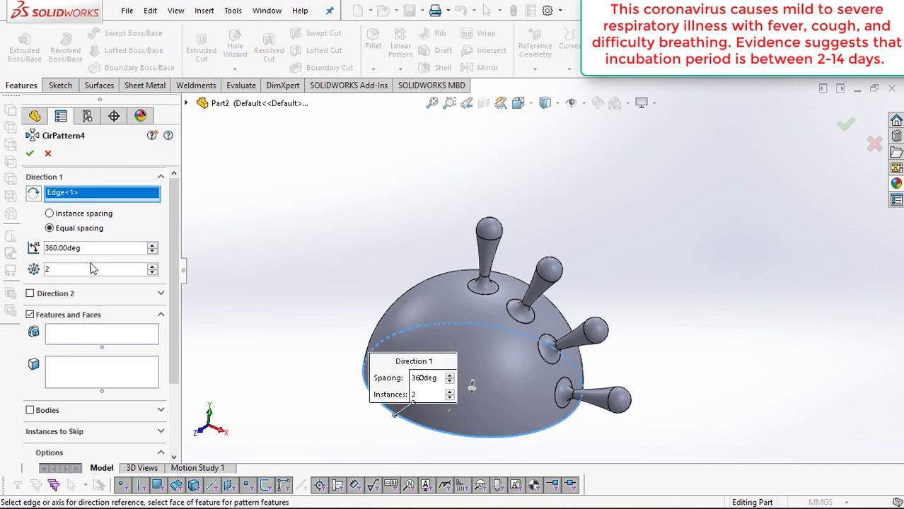
{"action": "left_click", "coordinate": [120, 338]}
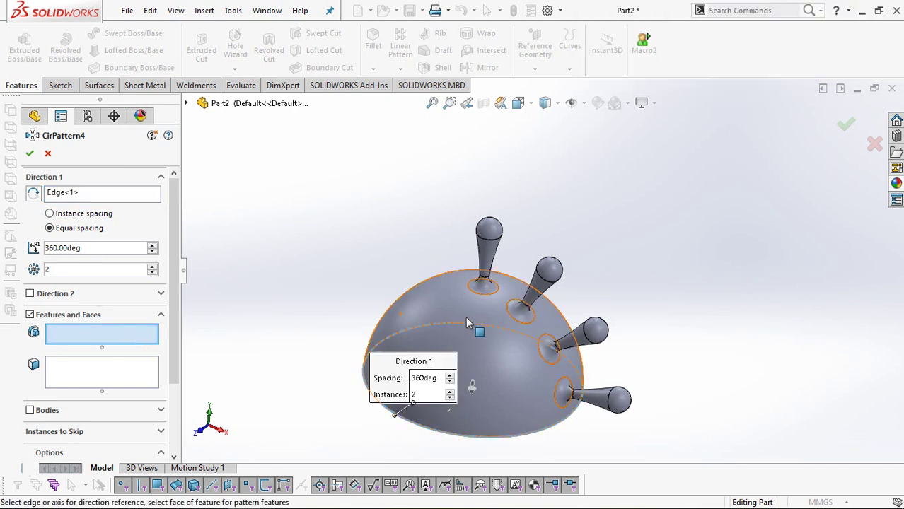
{"action": "left_click", "coordinate": [517, 317]}
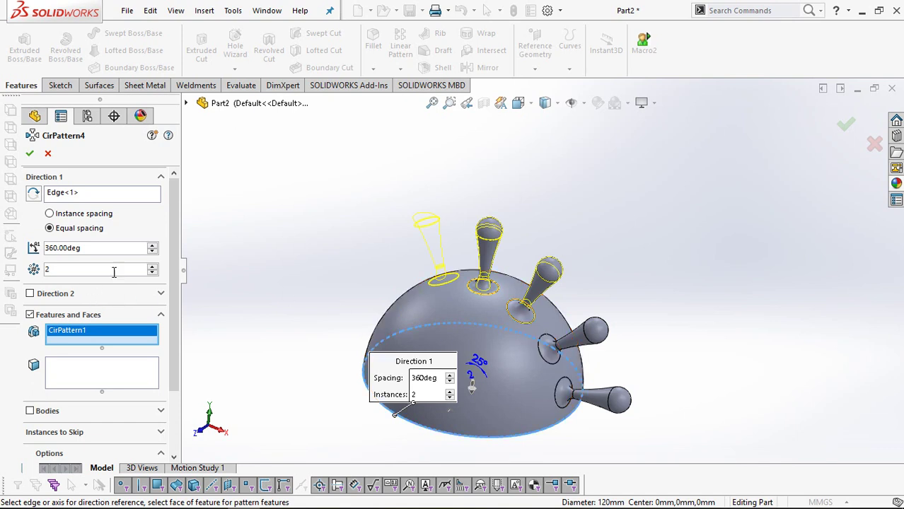
{"action": "left_click", "coordinate": [151, 269]}
{"action": "left_click", "coordinate": [151, 268]}
{"action": "left_click", "coordinate": [152, 268]}
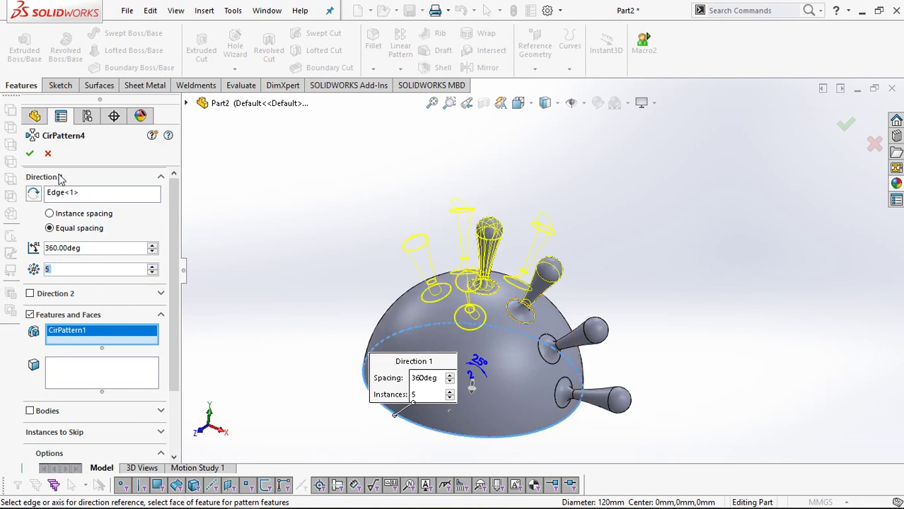
{"action": "left_click", "coordinate": [29, 154]}
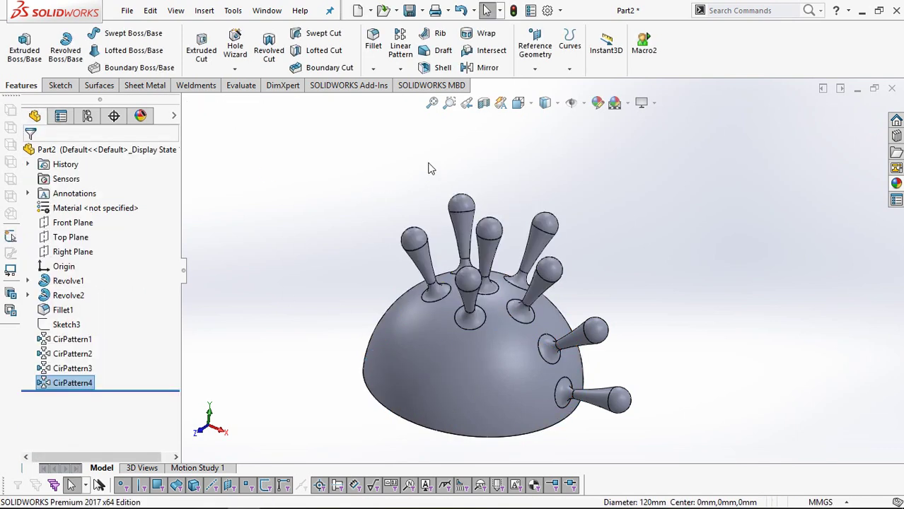
- Repeat CirPattern2 as 9 equally spaced copies around the dome's base edge
{"action": "left_click", "coordinate": [400, 68]}
{"action": "left_click", "coordinate": [428, 99]}
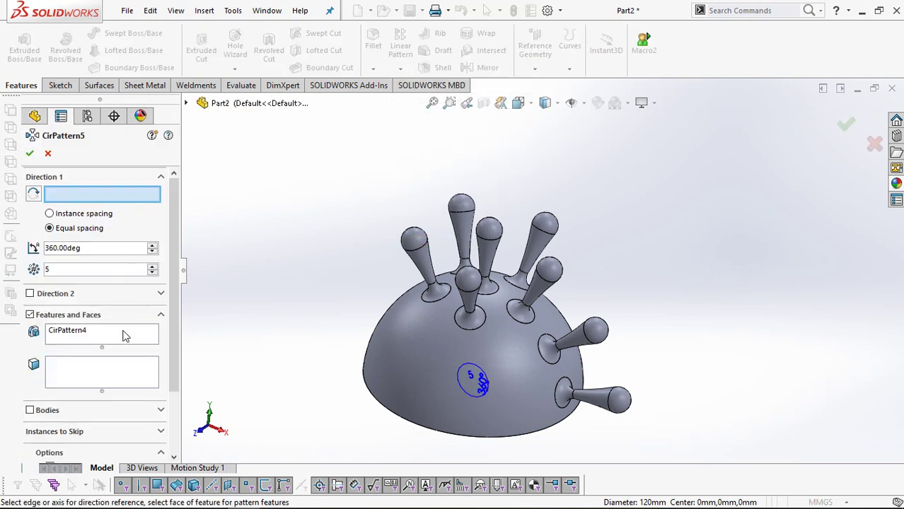
{"action": "right_click", "coordinate": [126, 337]}
{"action": "left_click", "coordinate": [138, 341]}
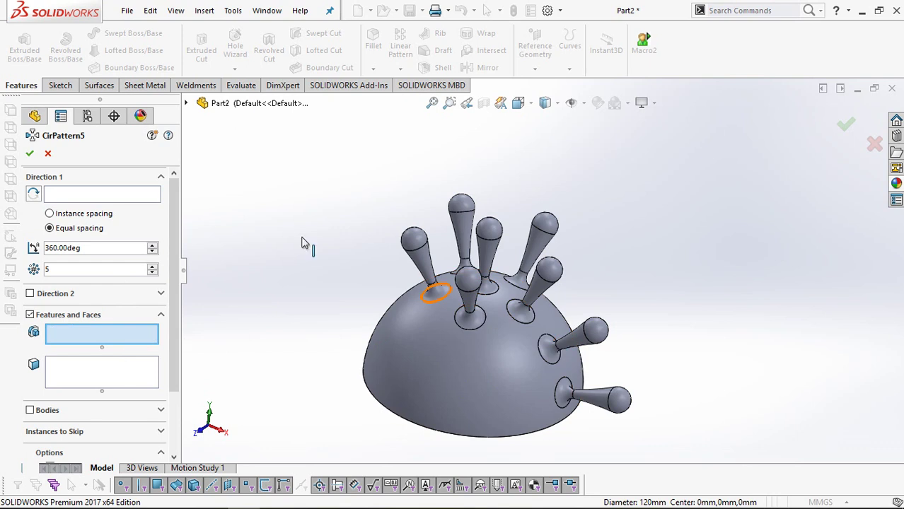
{"action": "left_click", "coordinate": [144, 198]}
{"action": "left_click", "coordinate": [363, 377]}
{"action": "left_click", "coordinate": [137, 333]}
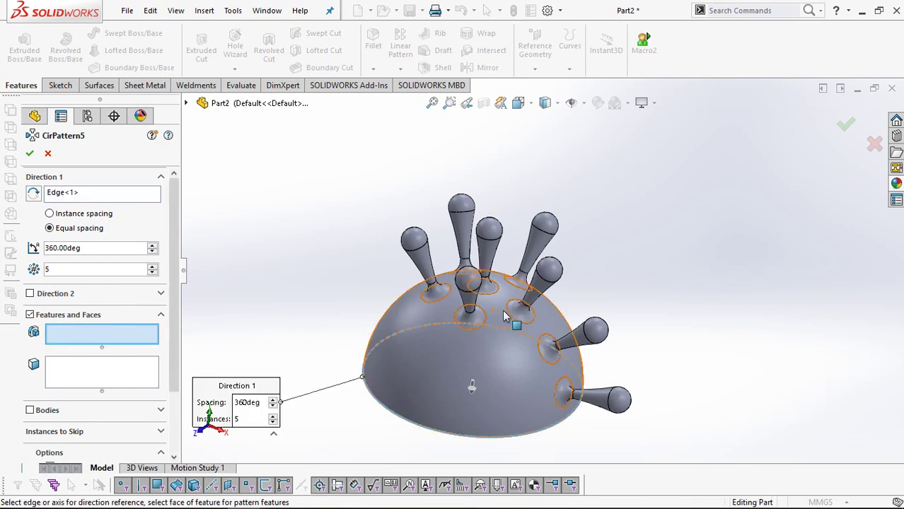
{"action": "left_click", "coordinate": [571, 345]}
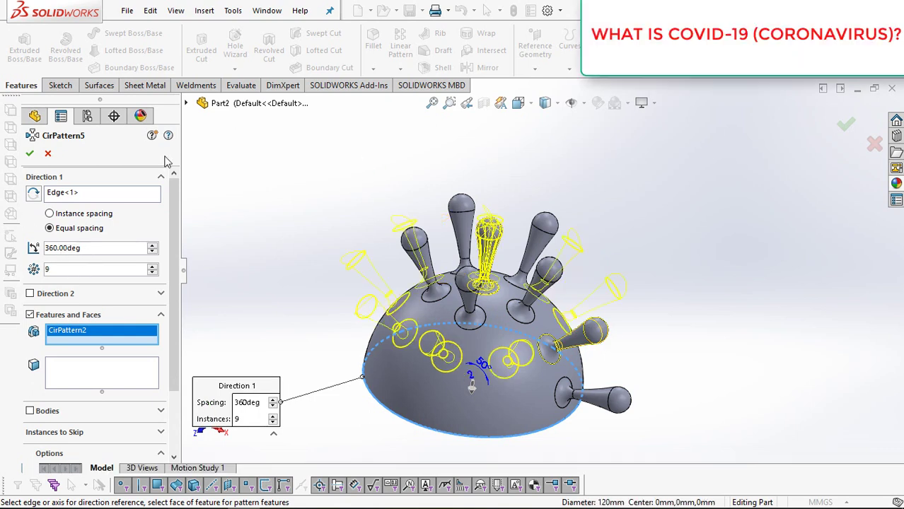
{"action": "left_click", "coordinate": [30, 152]}
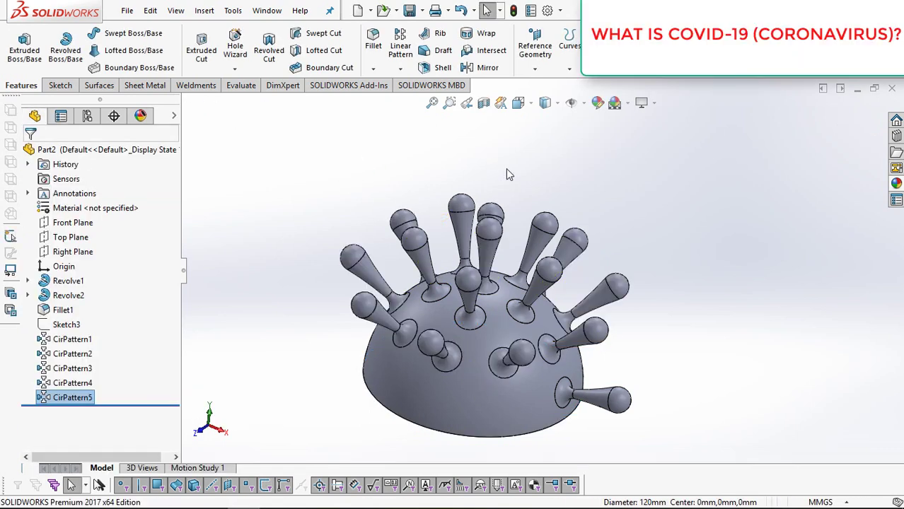
- Repeat CirPattern3 as 12 equally spaced copies around the dome's base edge
{"action": "left_click", "coordinate": [401, 70]}
{"action": "left_click", "coordinate": [417, 100]}
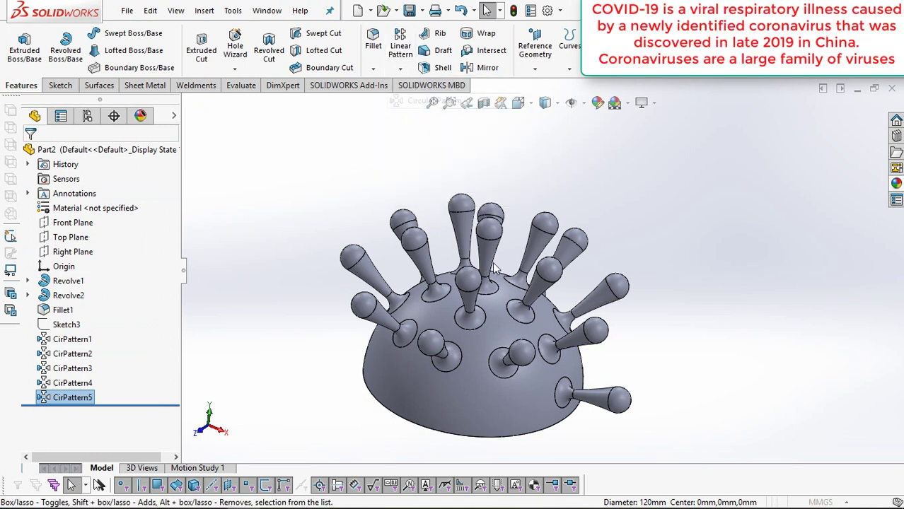
{"action": "left_click", "coordinate": [398, 423]}
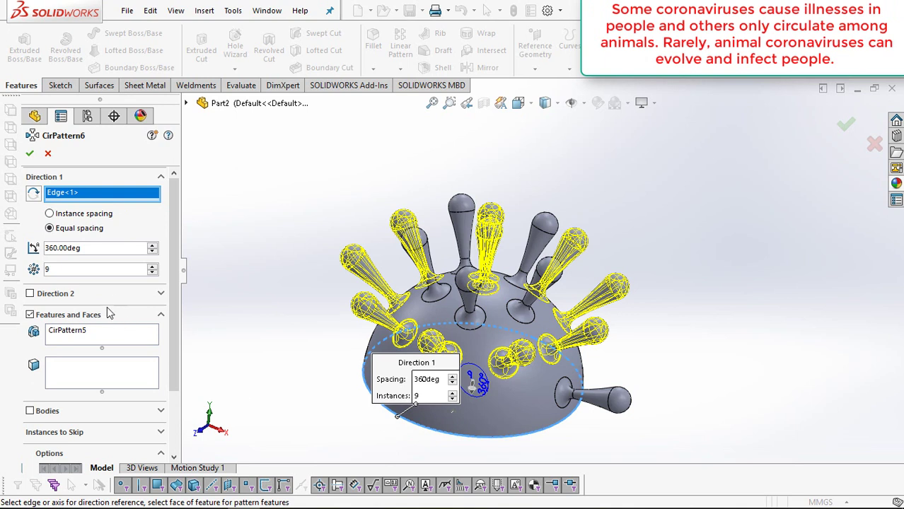
{"action": "type", "text": "12"}
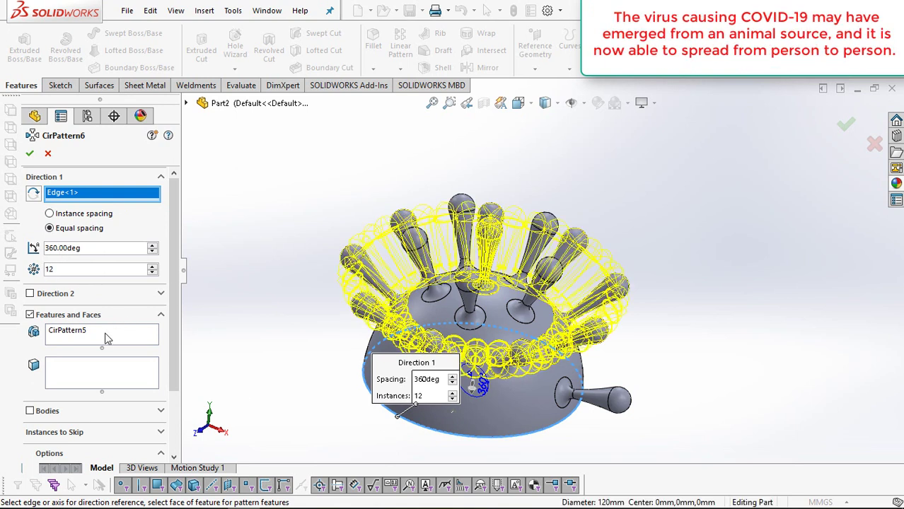
{"action": "right_click", "coordinate": [104, 340]}
{"action": "left_click", "coordinate": [141, 345]}
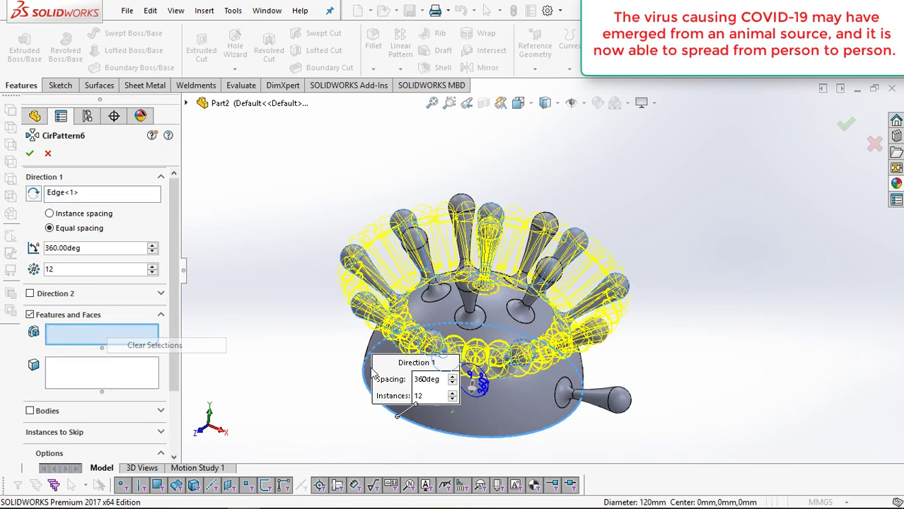
{"action": "left_click", "coordinate": [600, 408]}
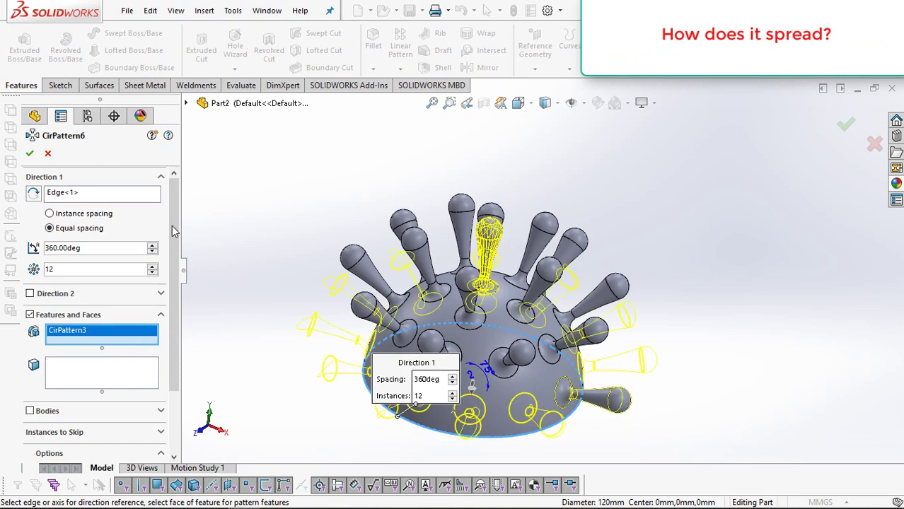
{"action": "left_click", "coordinate": [31, 157]}
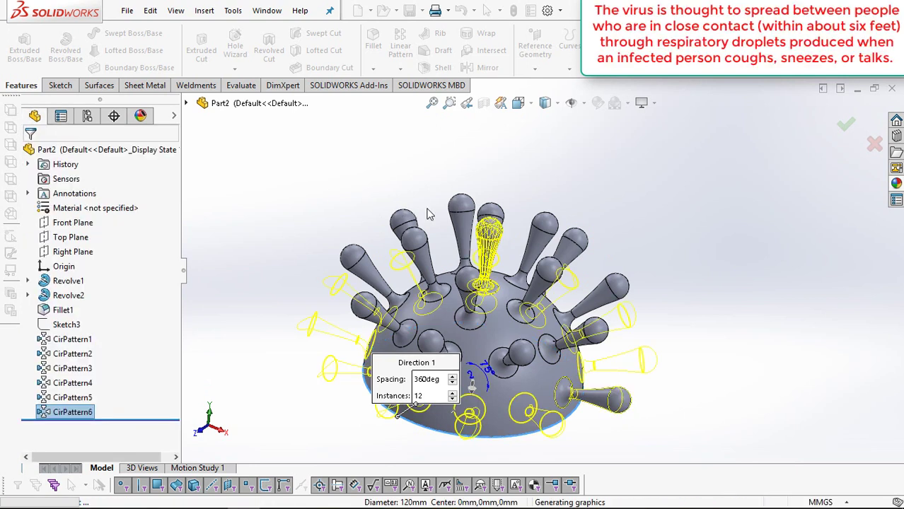
- Shell the dome to a 1 mm wall, removing its flat bottom face
{"action": "scroll", "coordinate": [626, 299], "scroll_direction": "up", "scroll_amount": 3}
{"action": "middle_click_drag", "start_coordinate": [626, 299], "coordinate": [595, 163]}
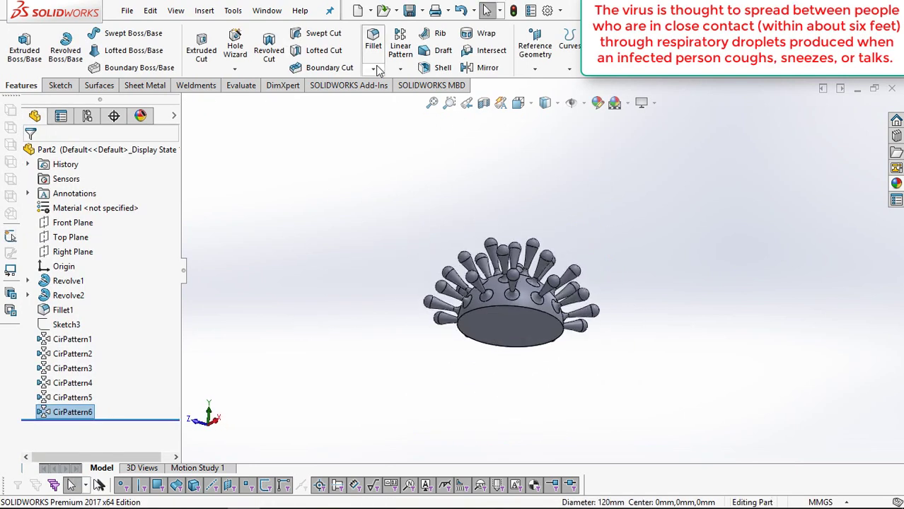
{"action": "left_click", "coordinate": [444, 71]}
{"action": "type", "text": "1"}
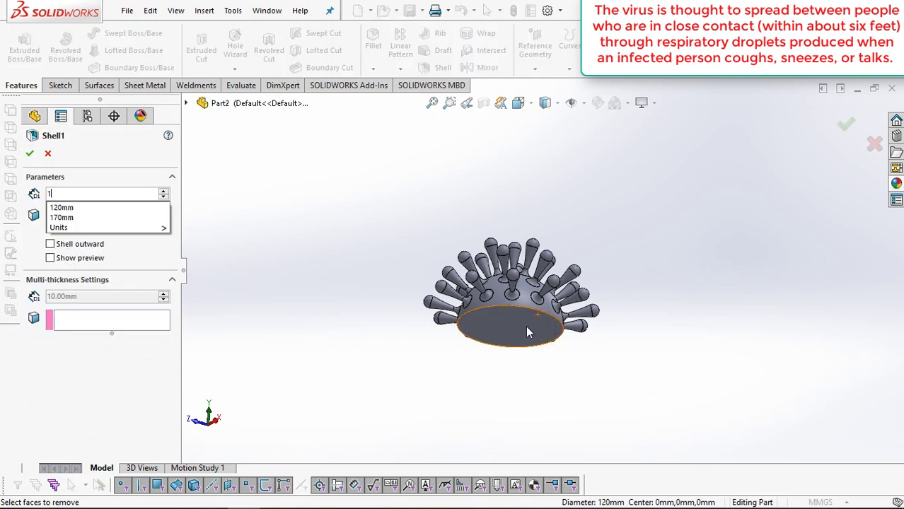
{"action": "left_click", "coordinate": [523, 326]}
{"action": "left_click", "coordinate": [30, 154]}
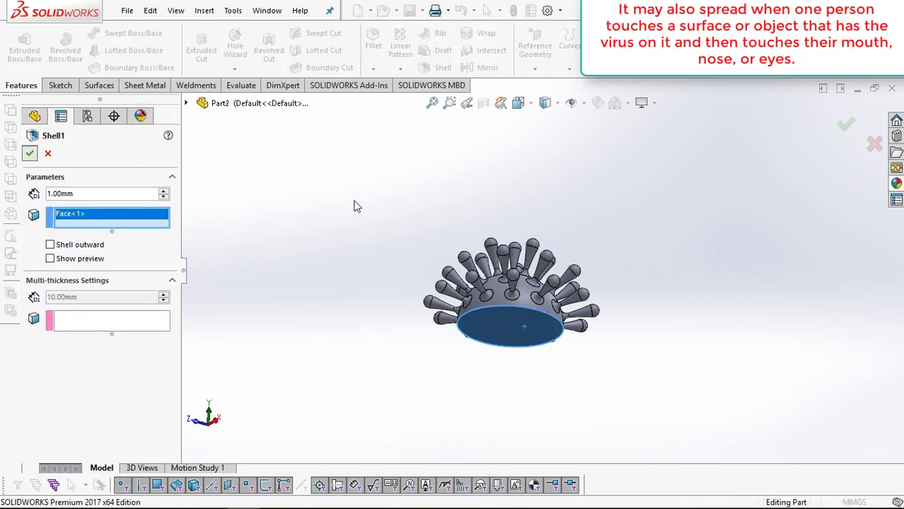
- Mirror the shelled body across the Top Plane to complete the spiked sphere
{"action": "mouse_move", "coordinate": [509, 223]}
{"action": "middle_mouse_down"}
{"action": "mouse_move", "coordinate": [561, 306]}
{"action": "mouse_move", "coordinate": [537, 325]}
{"action": "middle_mouse_up"}
{"action": "left_click", "coordinate": [488, 67]}
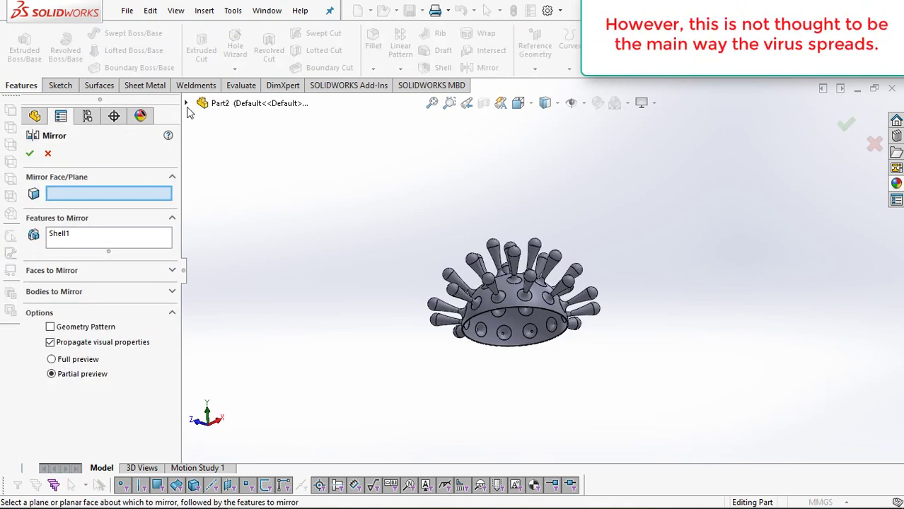
{"action": "left_click", "coordinate": [186, 104]}
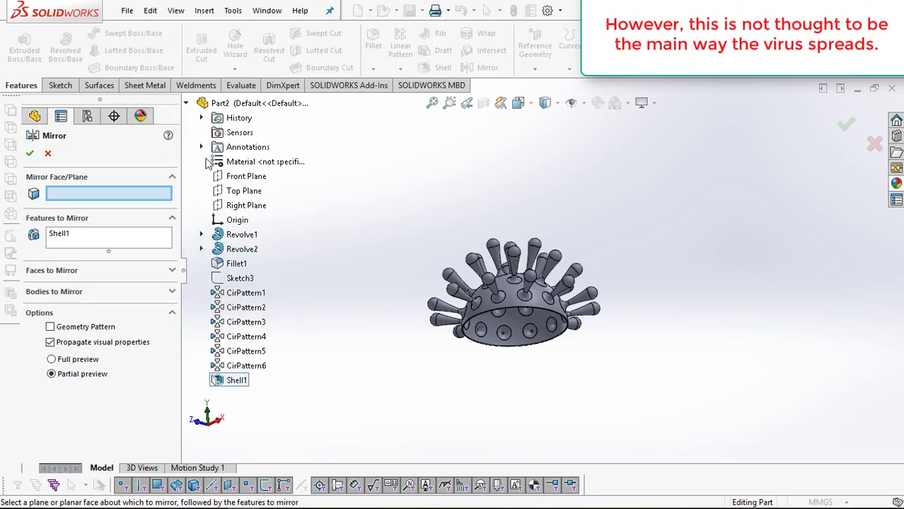
{"action": "left_click", "coordinate": [234, 192]}
{"action": "left_click", "coordinate": [76, 292]}
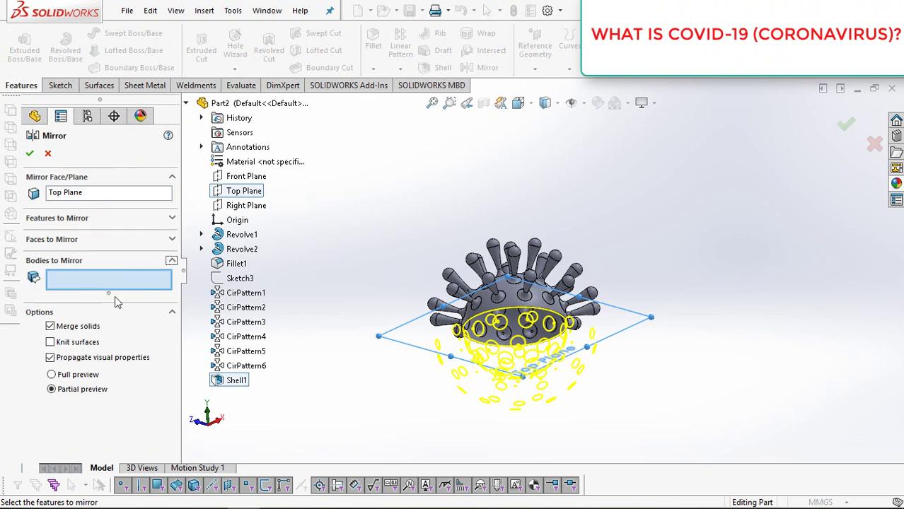
{"action": "left_click", "coordinate": [507, 295]}
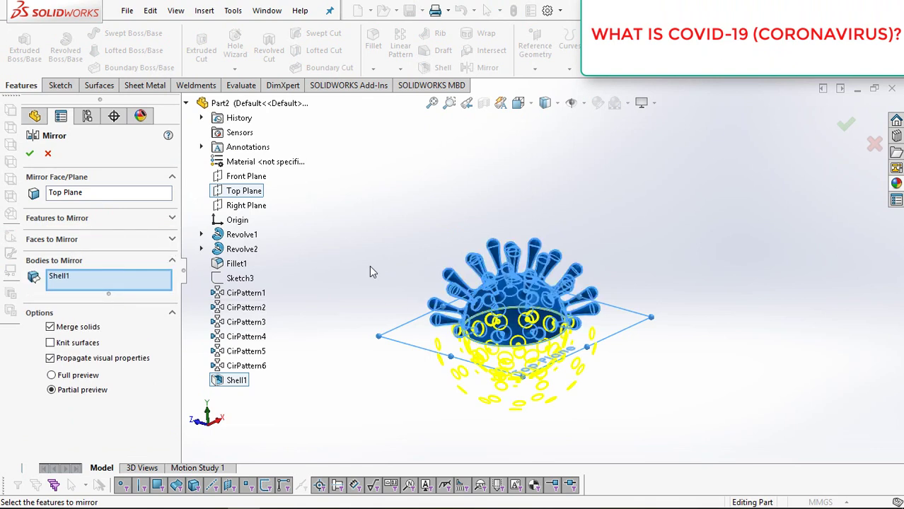
{"action": "left_click", "coordinate": [32, 154]}
{"action": "middle_click_drag", "start_coordinate": [578, 226], "coordinate": [628, 307]}
{"action": "scroll", "coordinate": [639, 313], "scroll_direction": "down", "scroll_amount": 2}
{"action": "scroll", "coordinate": [571, 357], "scroll_direction": "up", "scroll_amount": 1}
{"action": "scroll", "coordinate": [570, 351], "scroll_direction": "down", "scroll_amount": 3}
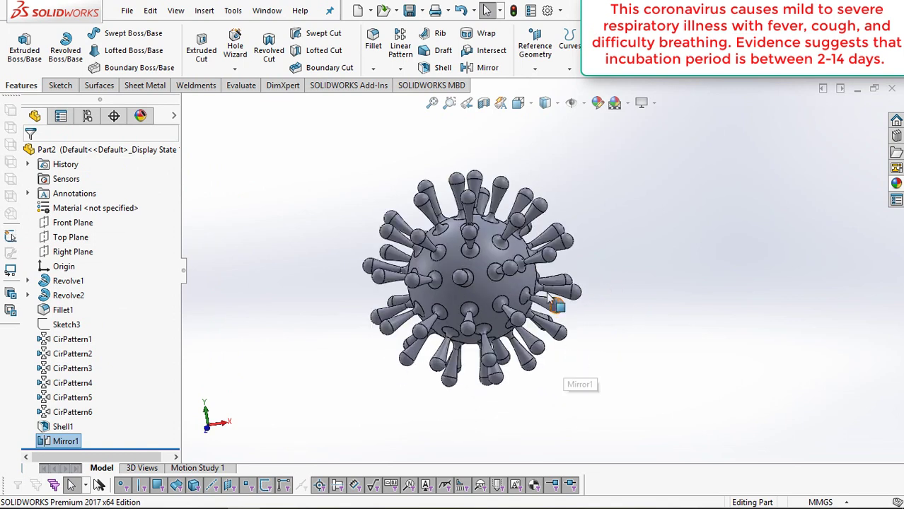
- Give Part2 a whole-part magenta appearance with colour RGB 255, 47, 201
{"action": "right_click", "coordinate": [85, 150]}
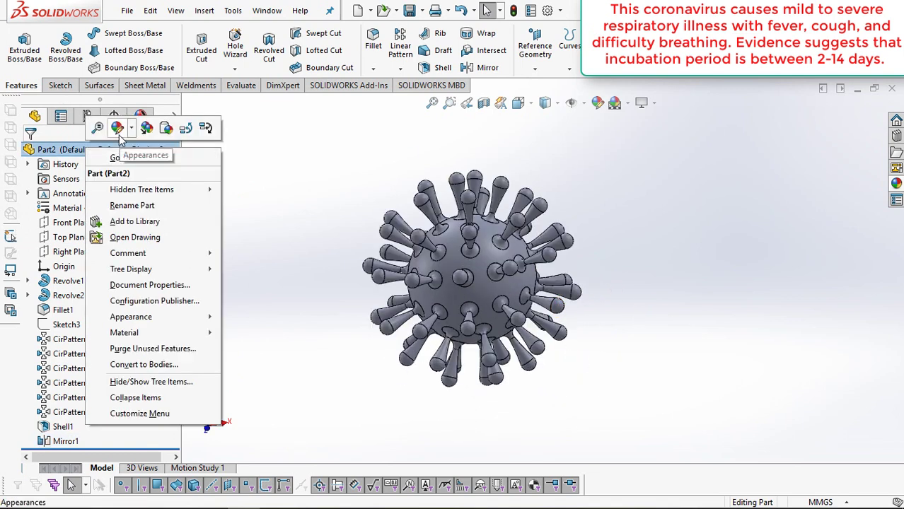
{"action": "left_click", "coordinate": [119, 137]}
{"action": "left_click", "coordinate": [132, 159]}
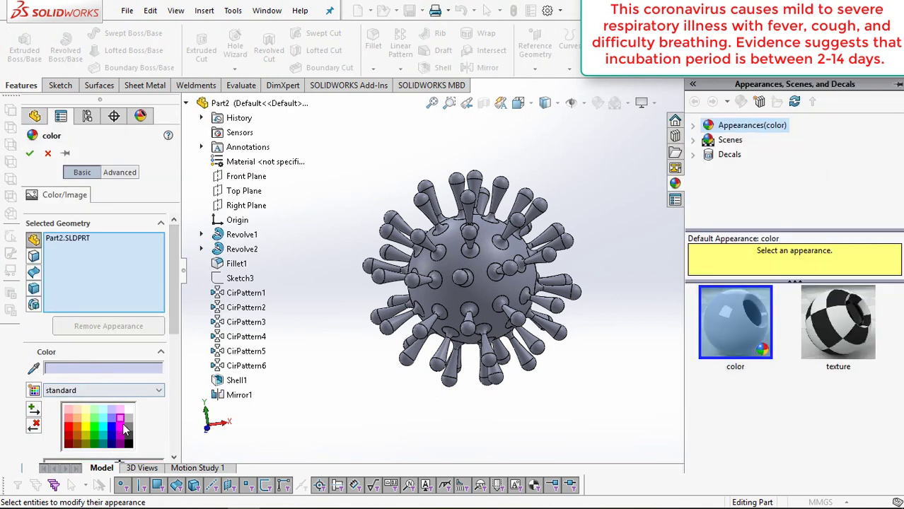
{"action": "left_click", "coordinate": [120, 422]}
{"action": "scroll", "coordinate": [170, 327], "scroll_direction": "down", "scroll_amount": 3}
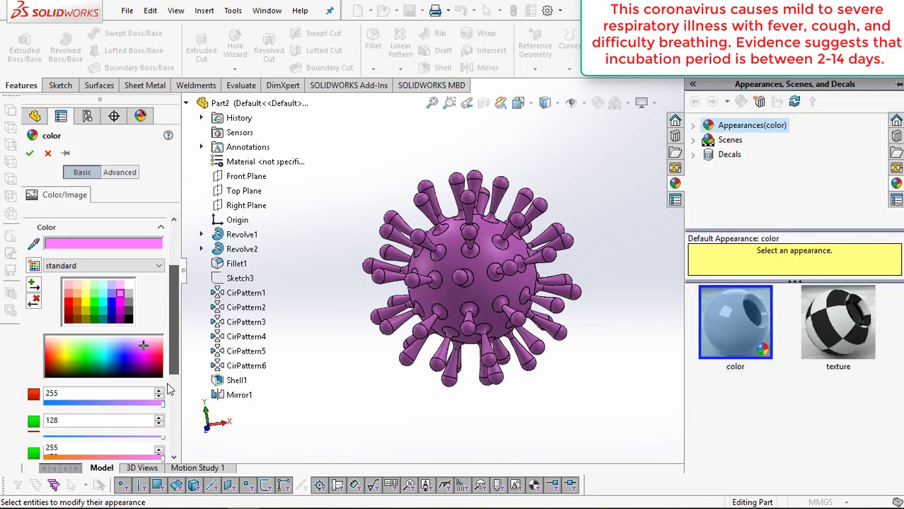
{"action": "scroll", "coordinate": [170, 327], "scroll_direction": "down", "scroll_amount": 2}
{"action": "left_click", "coordinate": [150, 349]}
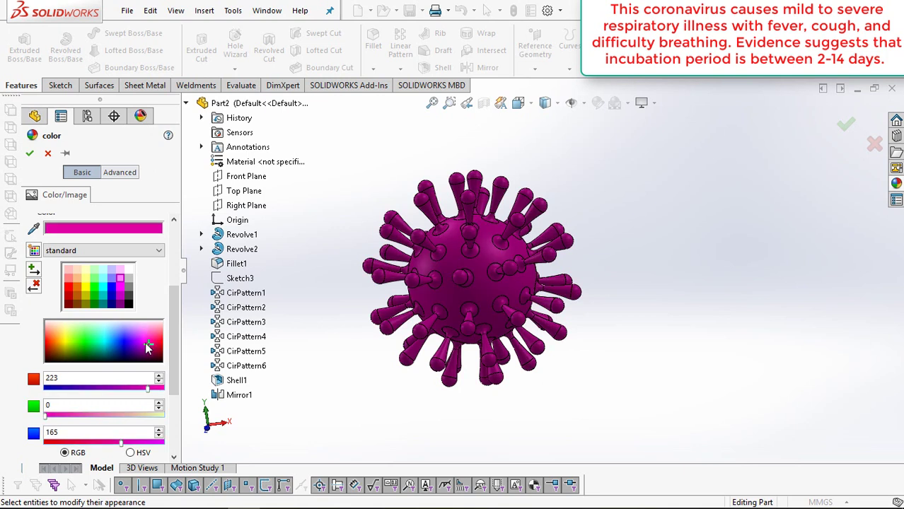
{"action": "left_click", "coordinate": [150, 346]}
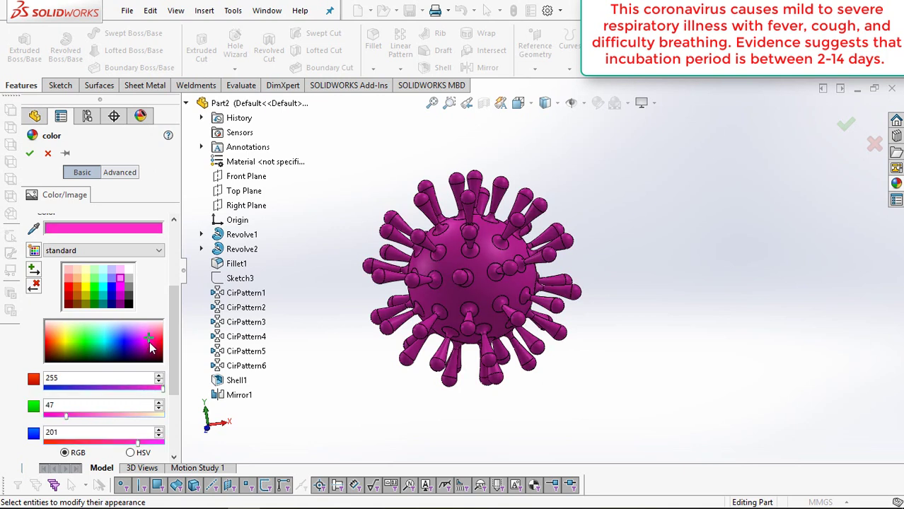
{"action": "left_click", "coordinate": [46, 155]}
{"action": "scroll", "coordinate": [592, 207], "scroll_direction": "down", "scroll_amount": 2}
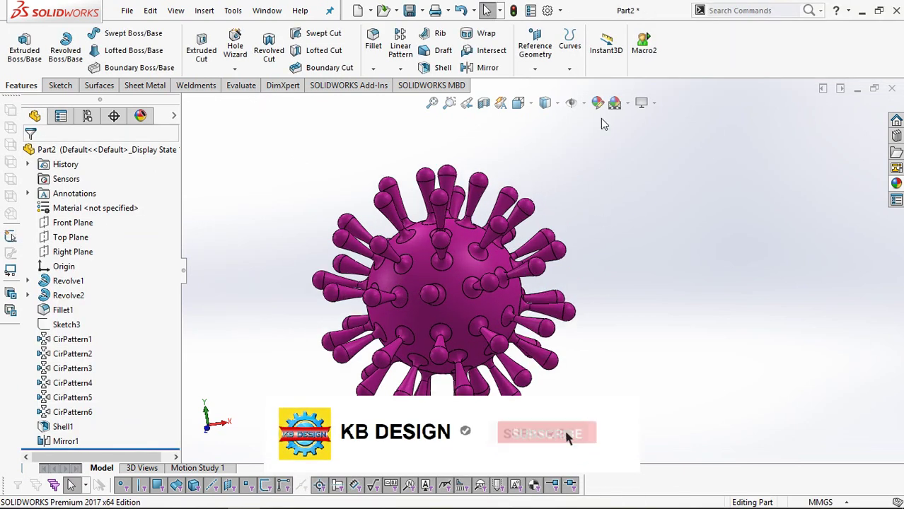
{"action": "middle_click_drag", "start_coordinate": [564, 203], "coordinate": [717, 208]}
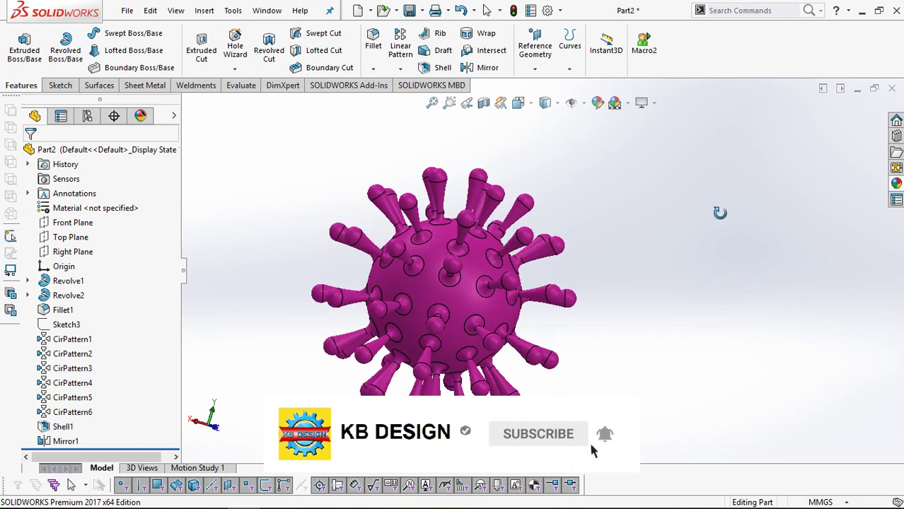
{"action": "scroll", "coordinate": [606, 287], "scroll_direction": "up", "scroll_amount": 2}
{"action": "scroll", "coordinate": [499, 319], "scroll_direction": "down", "scroll_amount": 3}
{"action": "mouse_move", "coordinate": [499, 320]}
{"action": "middle_mouse_down"}
{"action": "mouse_move", "coordinate": [363, 328]}
{"action": "mouse_move", "coordinate": [375, 334]}
{"action": "middle_mouse_up"}
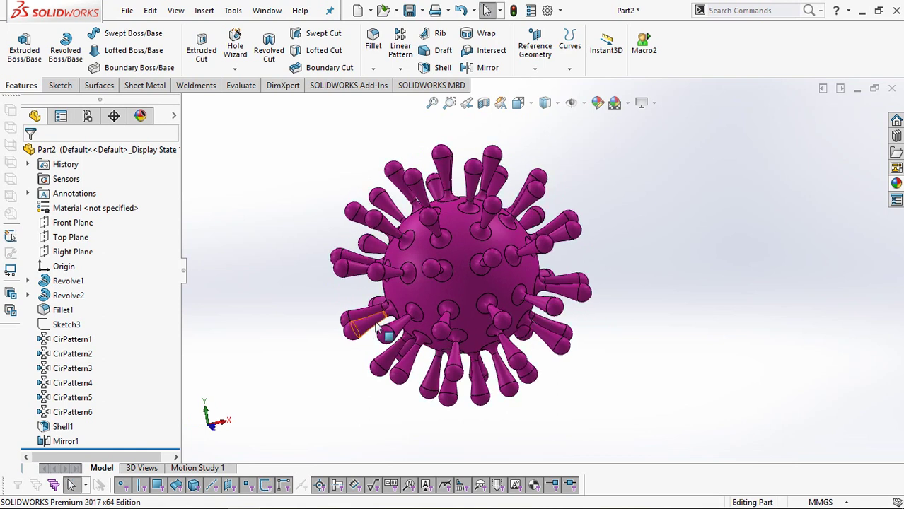